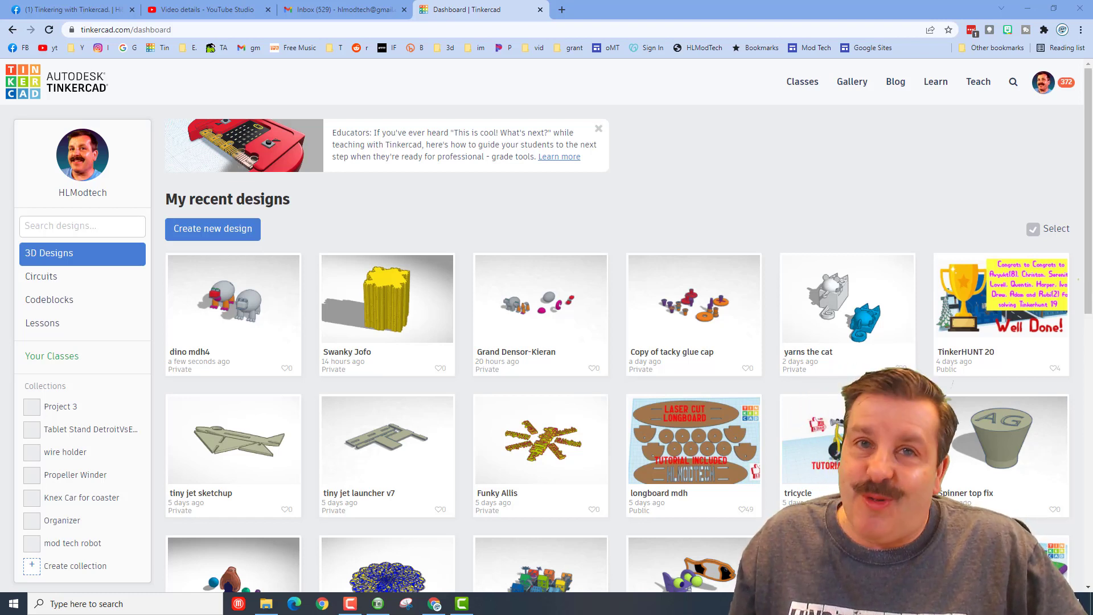
Create a new 3D design and name it "drill bits"
left_click(193, 229)
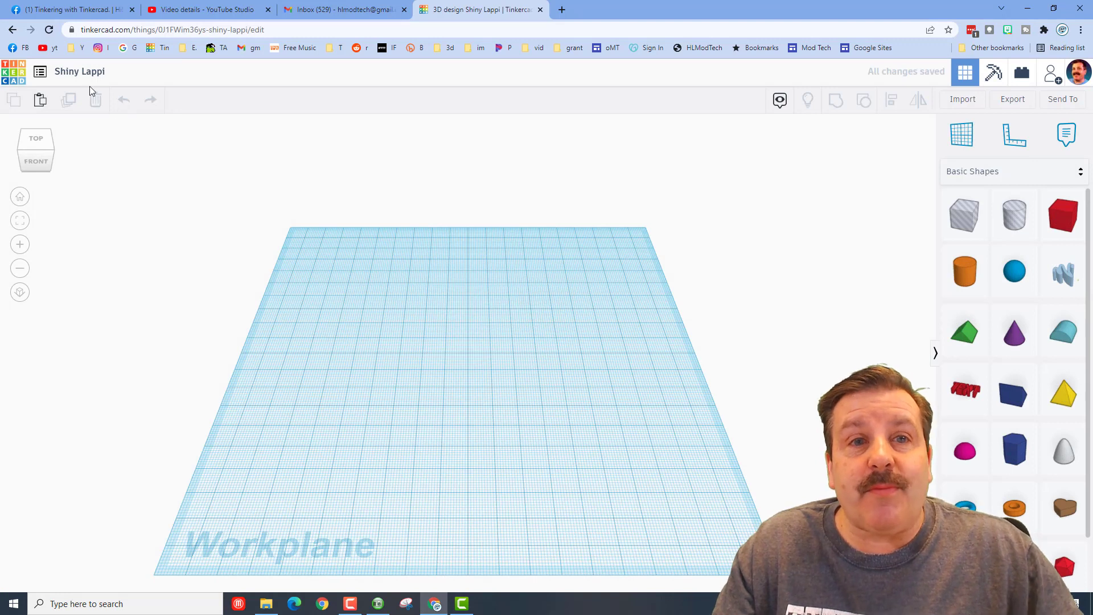
type("drill bits")
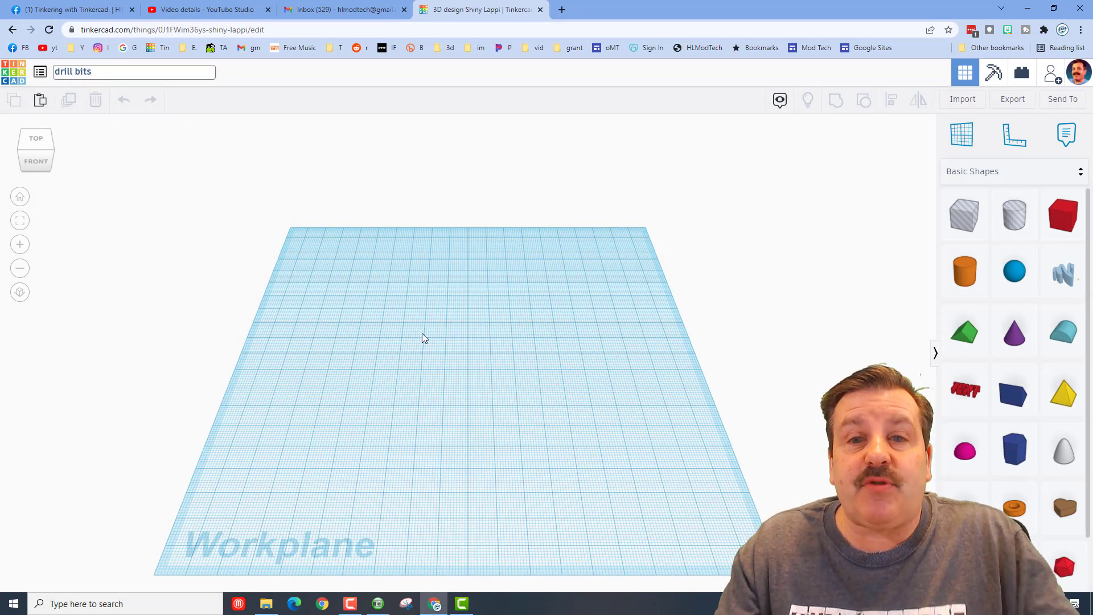
Add a box to the workplane sized 80 by 40 mm and 3 mm high, with a corner radius of 2
left_click_drag(1051, 208, 365, 356)
mouse_move(384, 374)
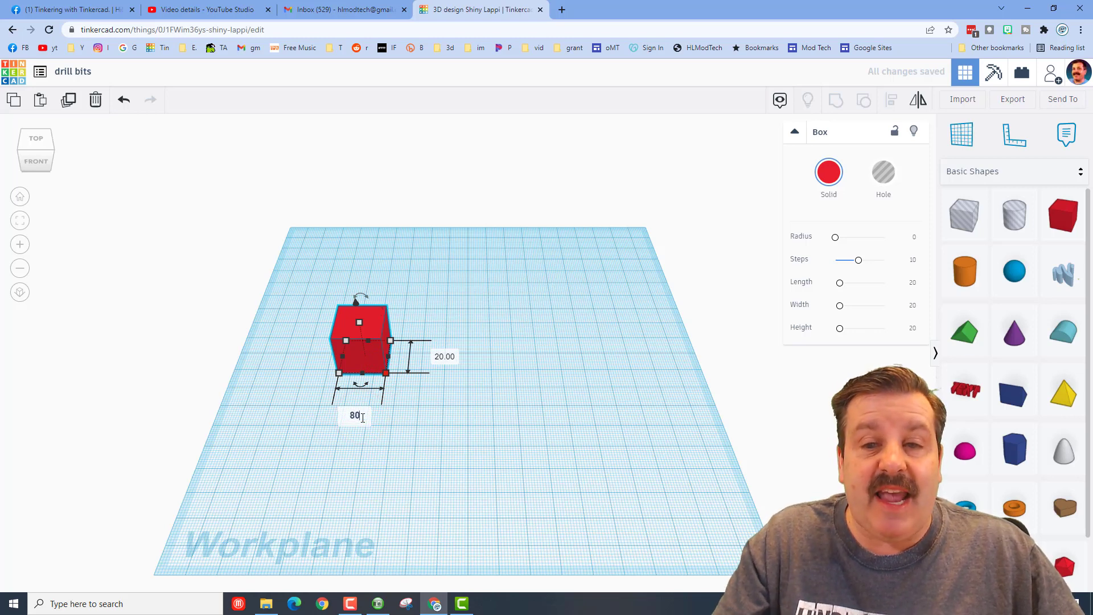
key("Return")
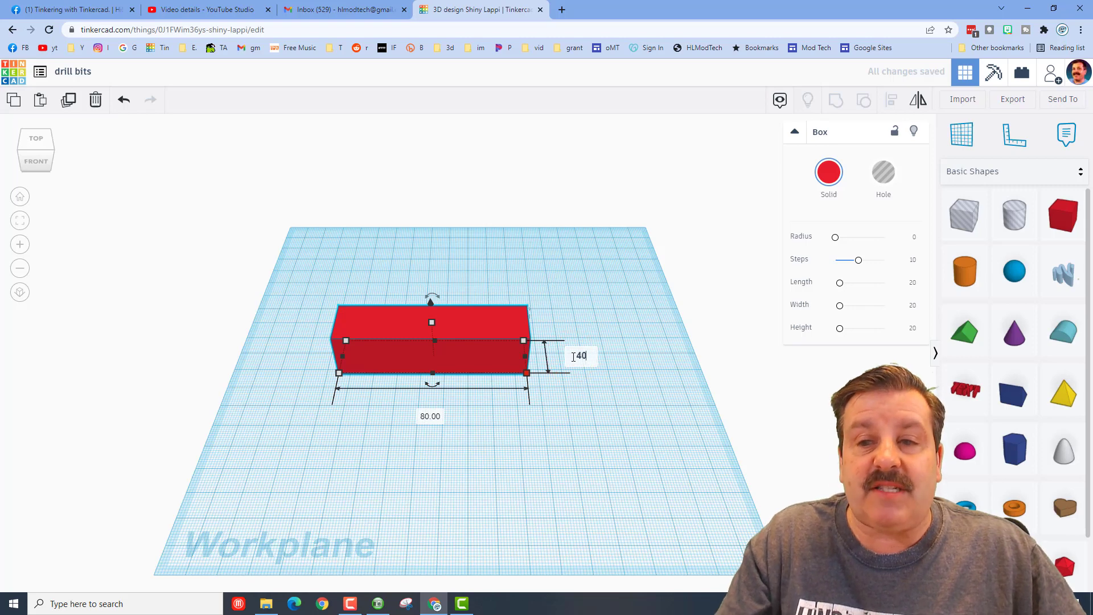
left_click(575, 356)
type("40")
key("Return")
left_click(427, 339)
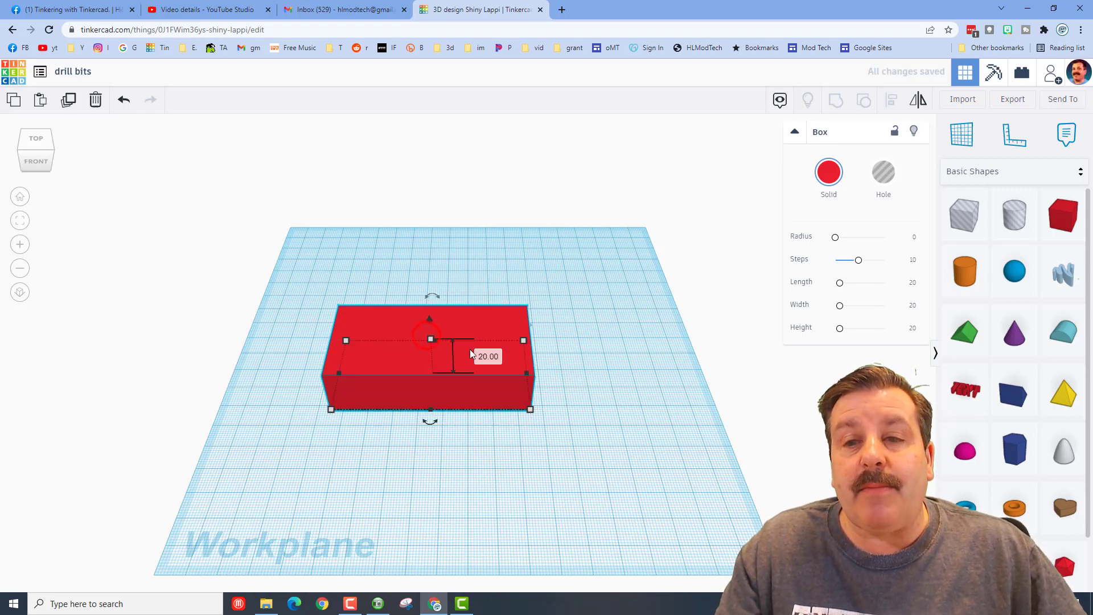
type("3")
key("Return")
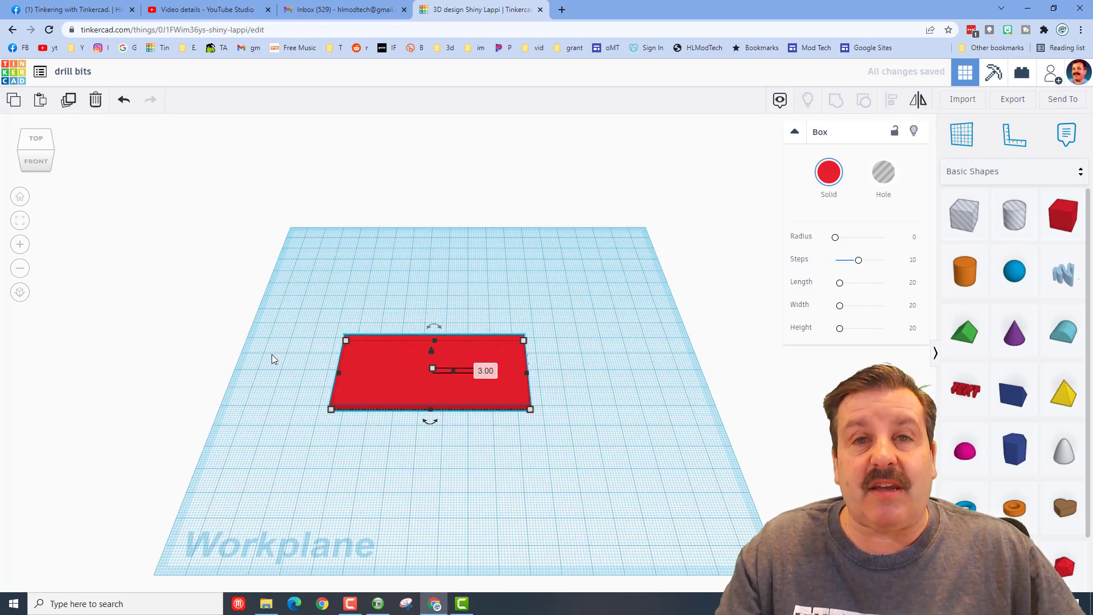
right_click_drag(272, 354, 450, 319)
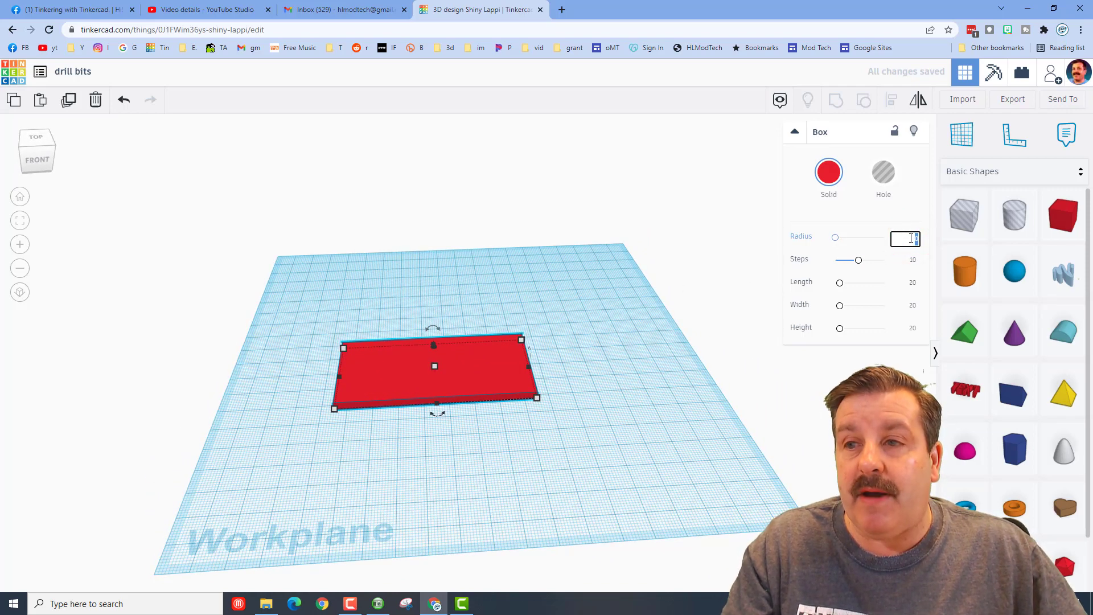
key("Return")
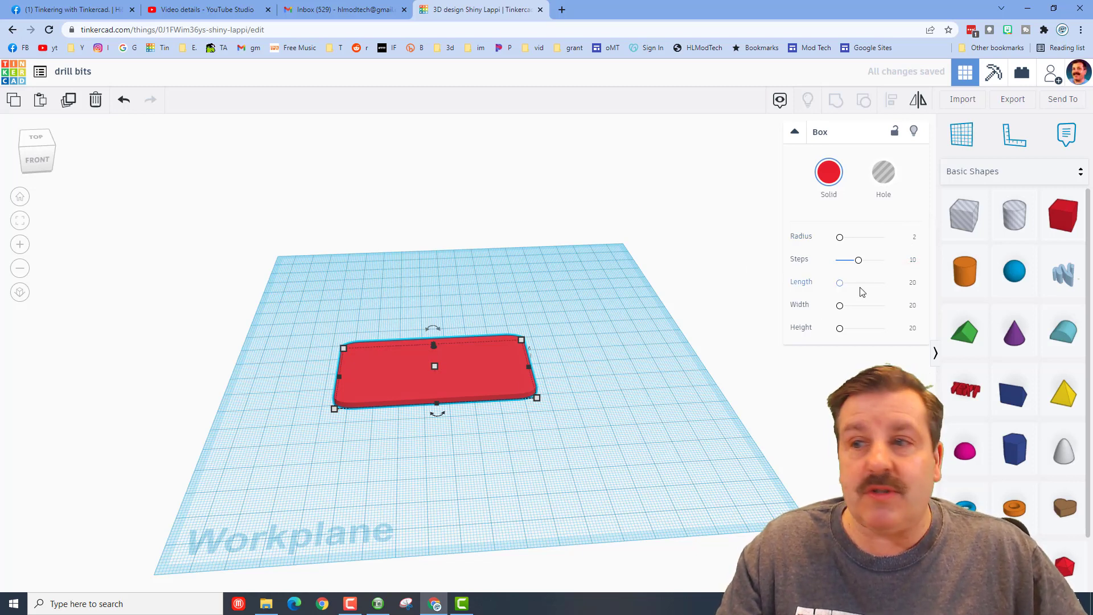
Place a cylinder hole with 20 sides on the red plate and scale it to 2 mm in width and depth
left_click_drag(1014, 215, 398, 394)
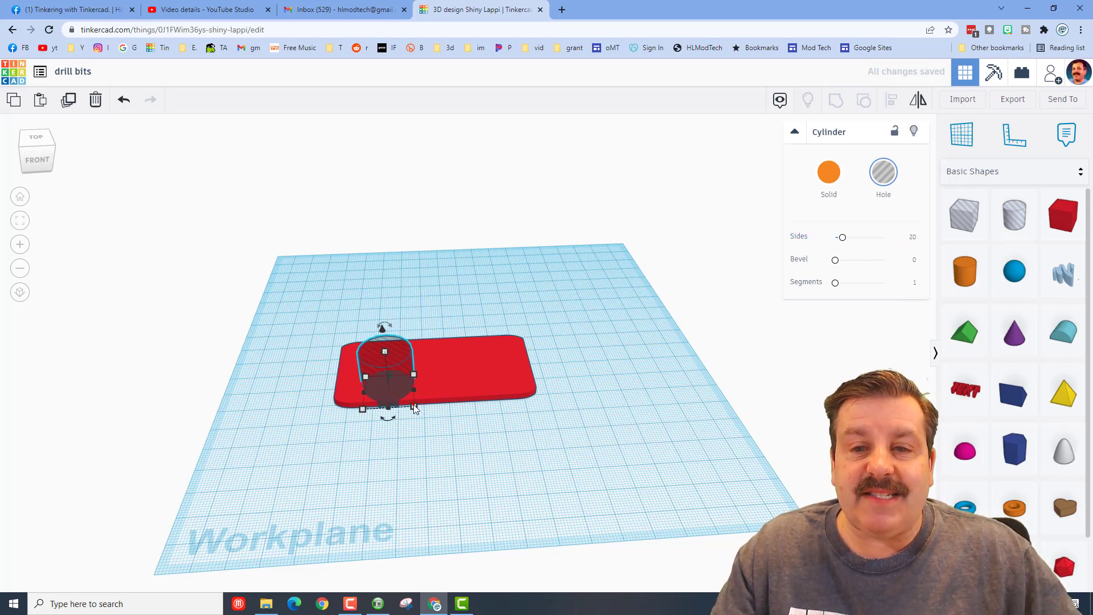
left_click(414, 408)
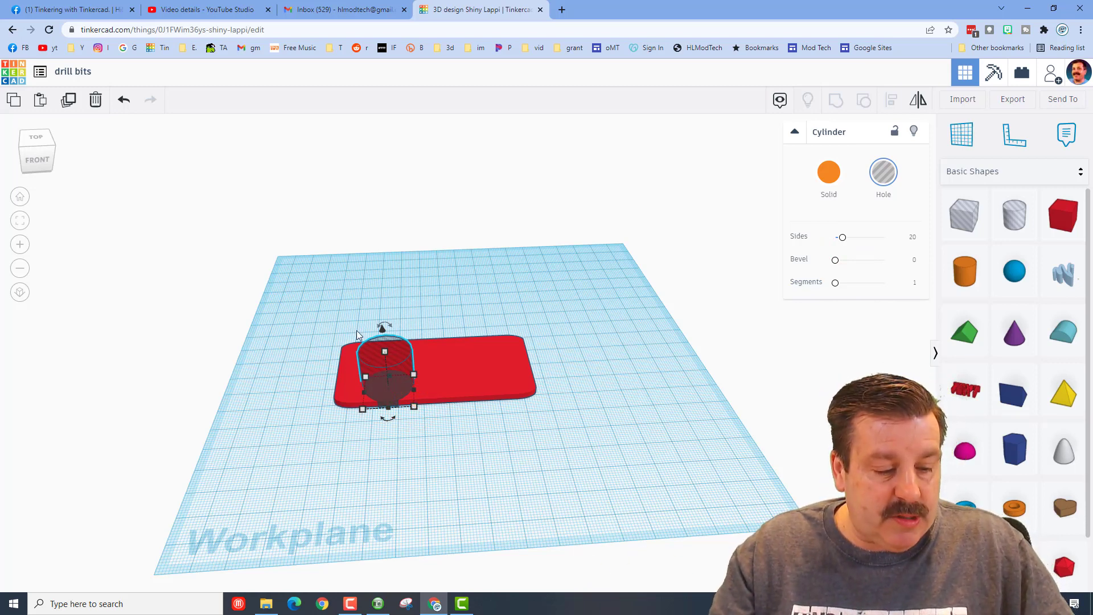
left_click_drag(416, 374, 497, 317, "shift")
left_click(563, 352)
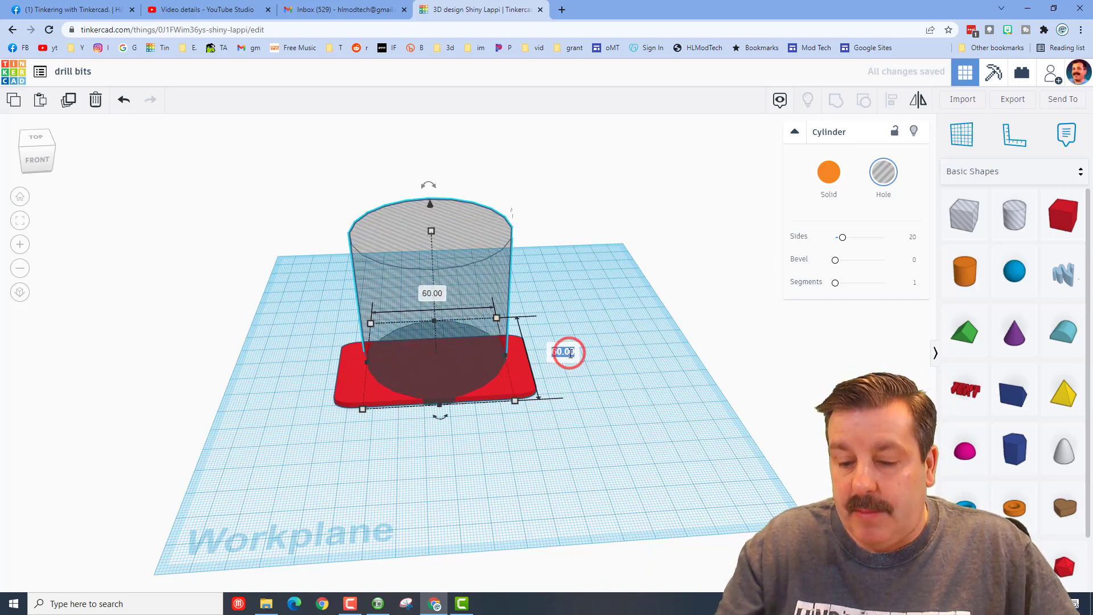
type("2")
key("Return")
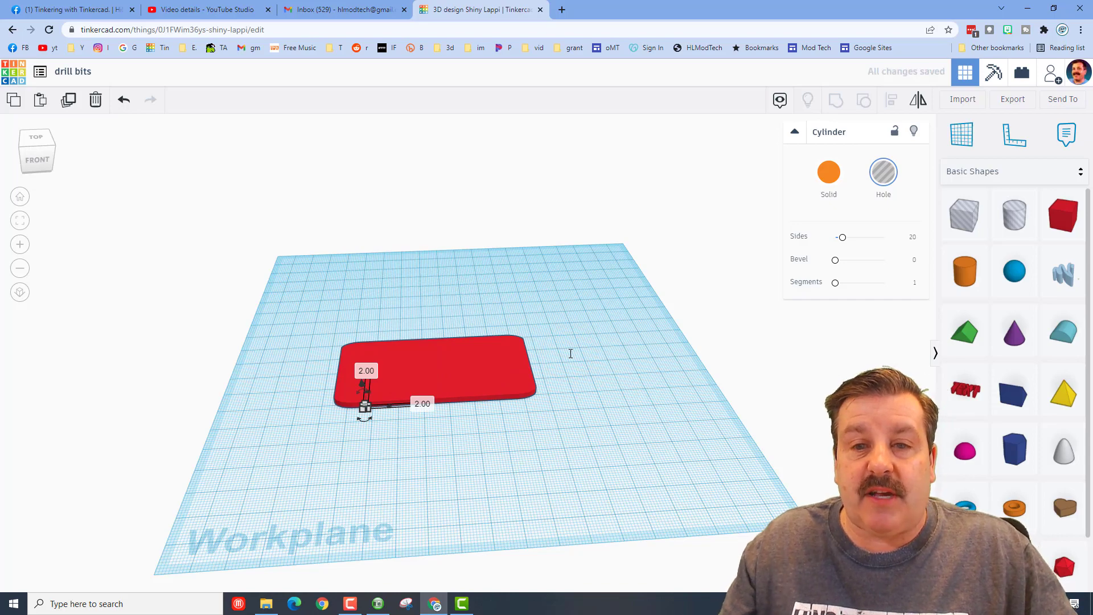
Set the small cylinder hole's height to 4 mm
key("f")
scroll(492, 405, "down", 5)
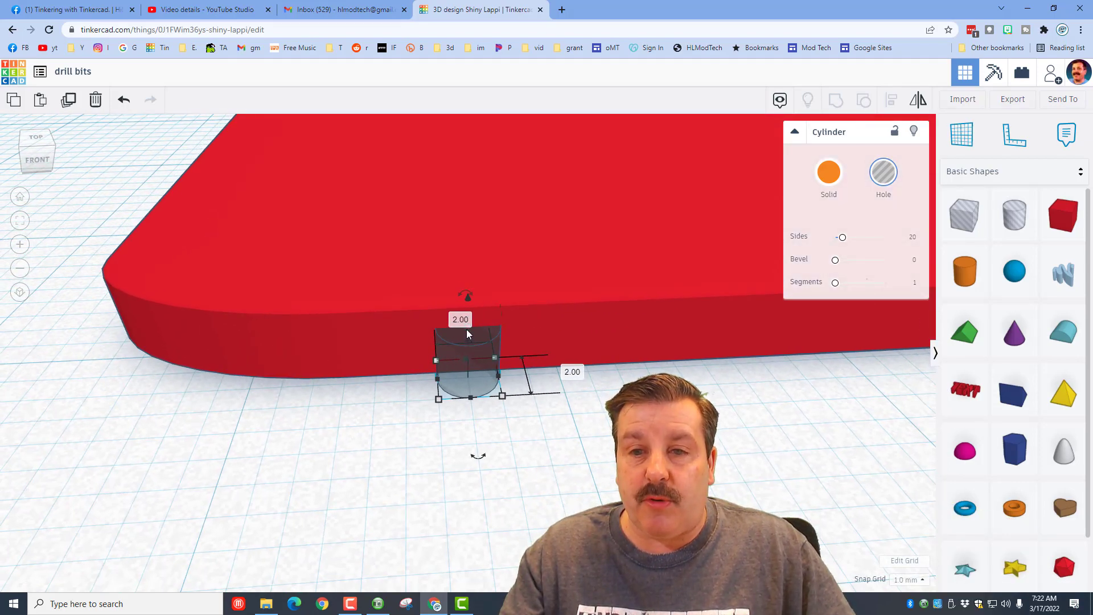
left_click(544, 353)
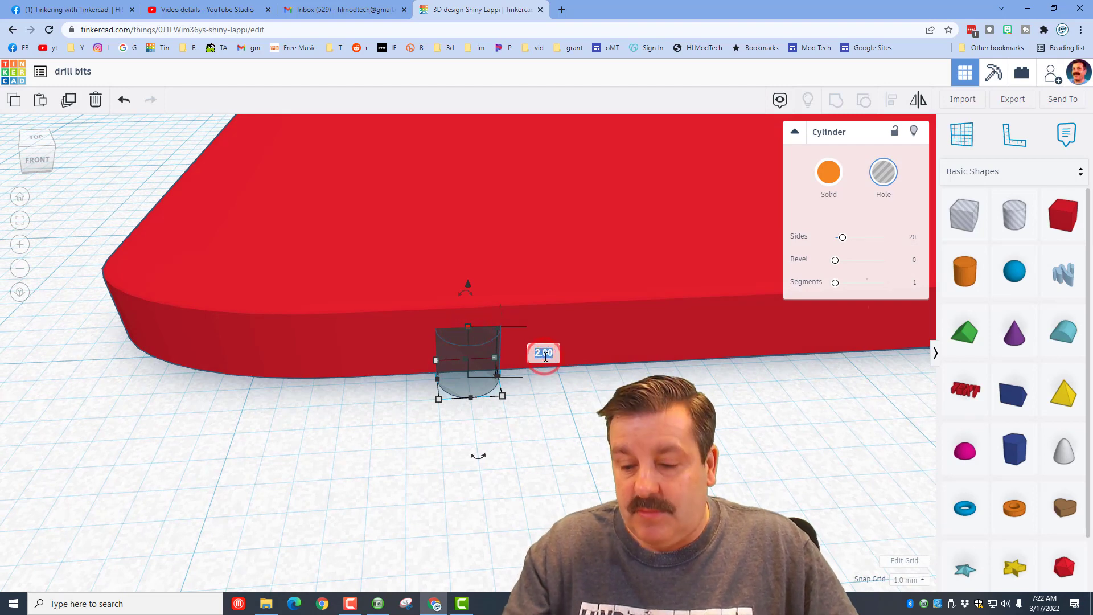
type("4")
key("Return")
Select the plate and the cylinder hole together and align the hole with the plate's front-left corner
scroll(539, 354, "down", 5)
left_click(204, 280)
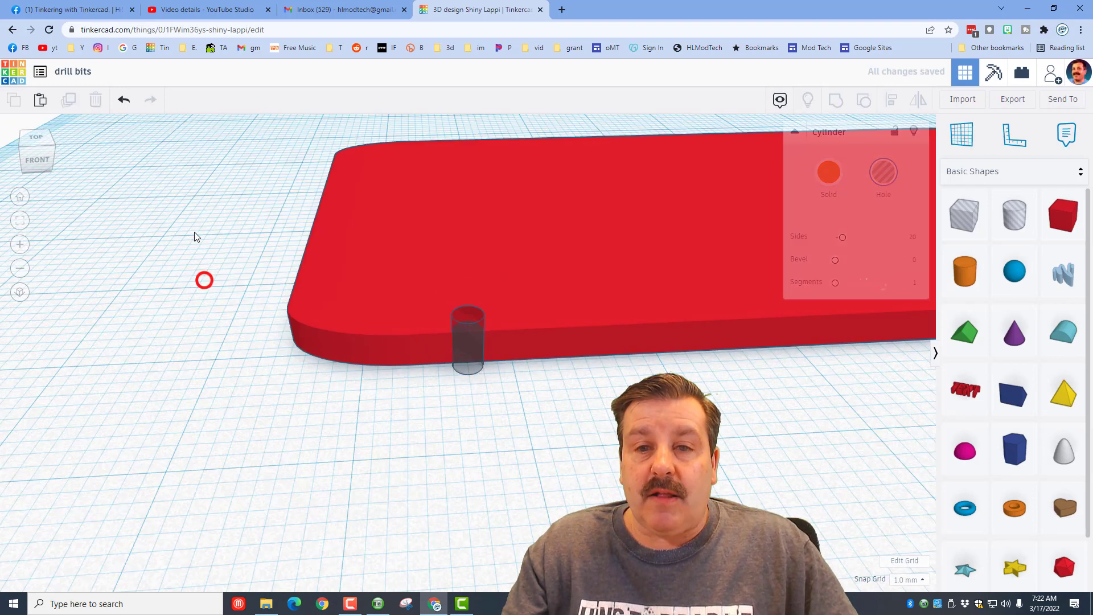
left_click_drag(195, 230, 586, 381)
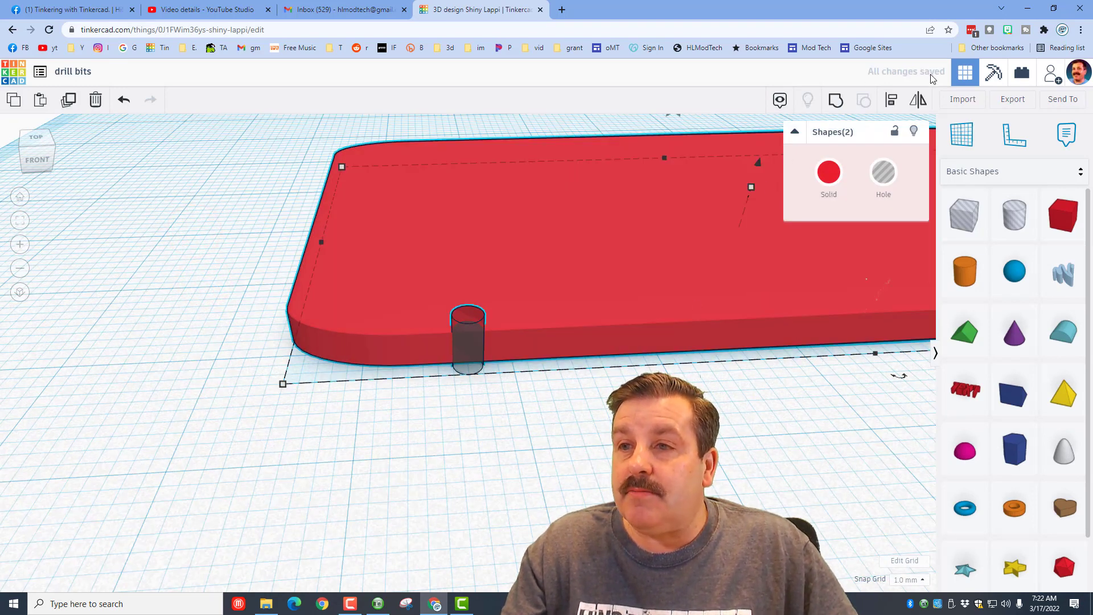
left_click(891, 101)
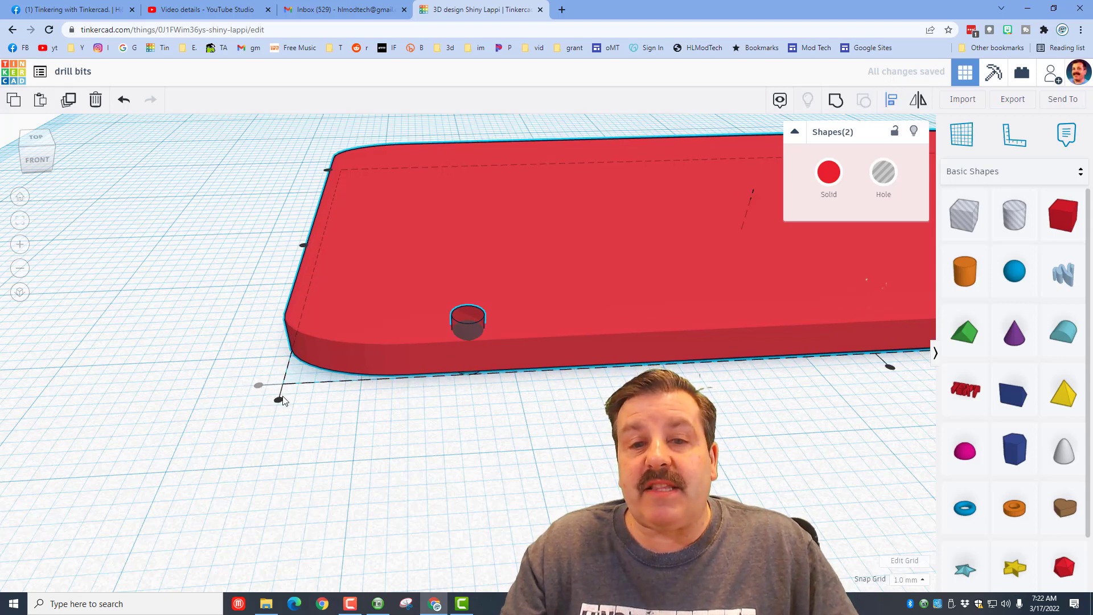
left_click(281, 400)
left_click(383, 408)
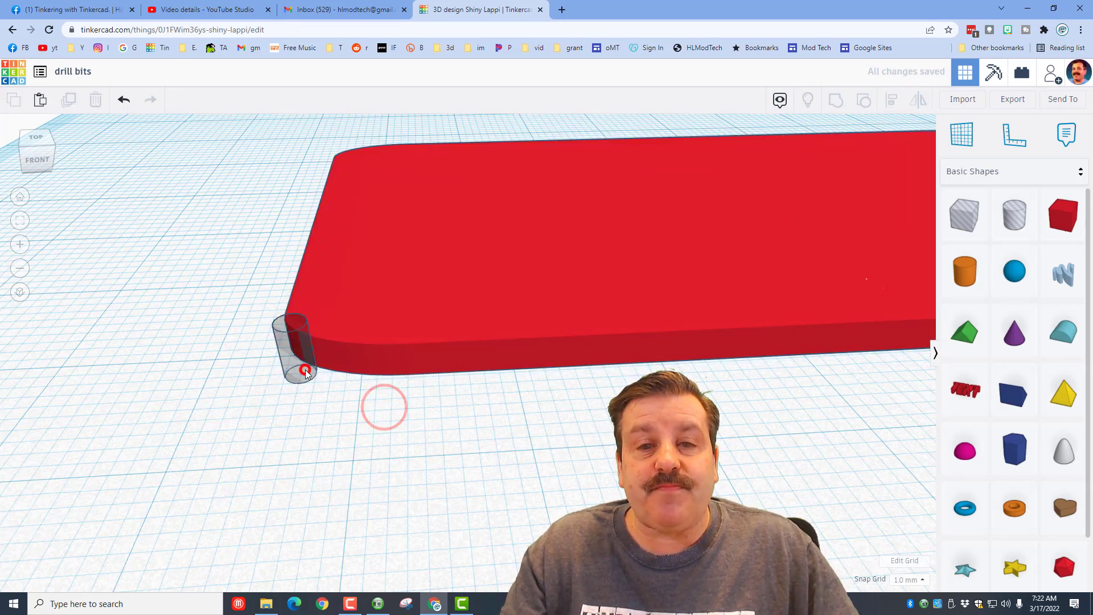
Set the snap grid to 5.0 mm and nudge the cylinder hole 5 mm inward from the plate's front and left edges
left_click(305, 370)
scroll(305, 370, "down", 2)
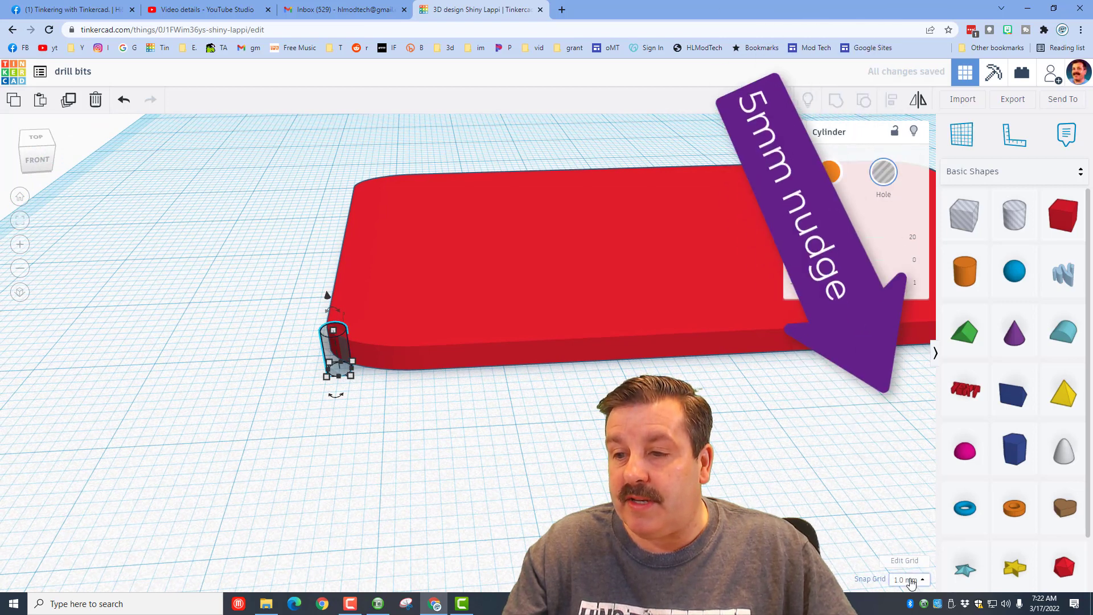
left_click(910, 579)
left_click(906, 556)
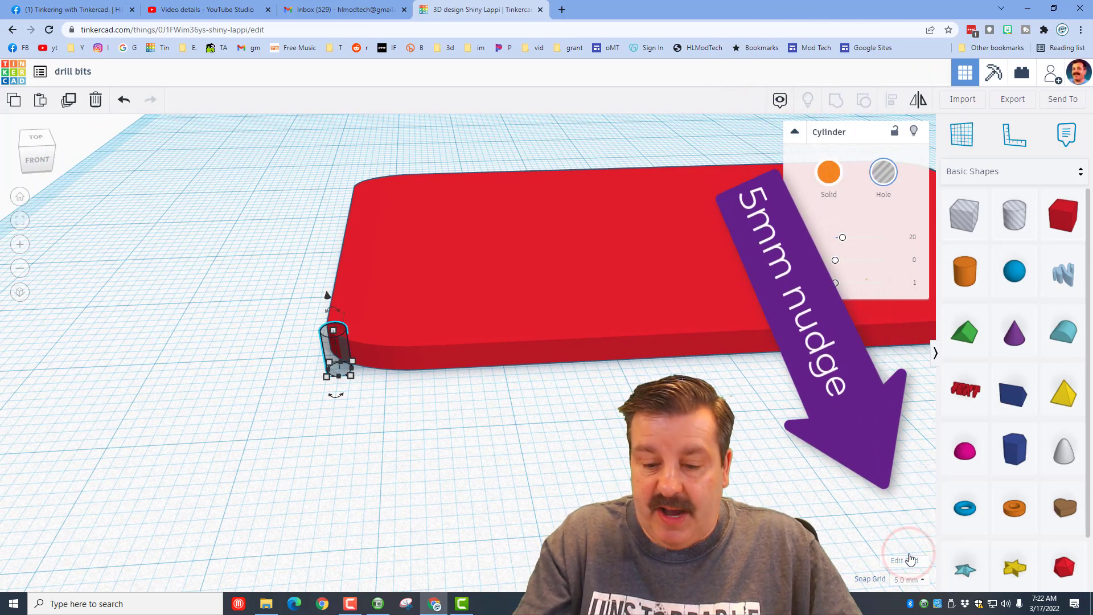
key("Up")
key("Right")
key("Right")
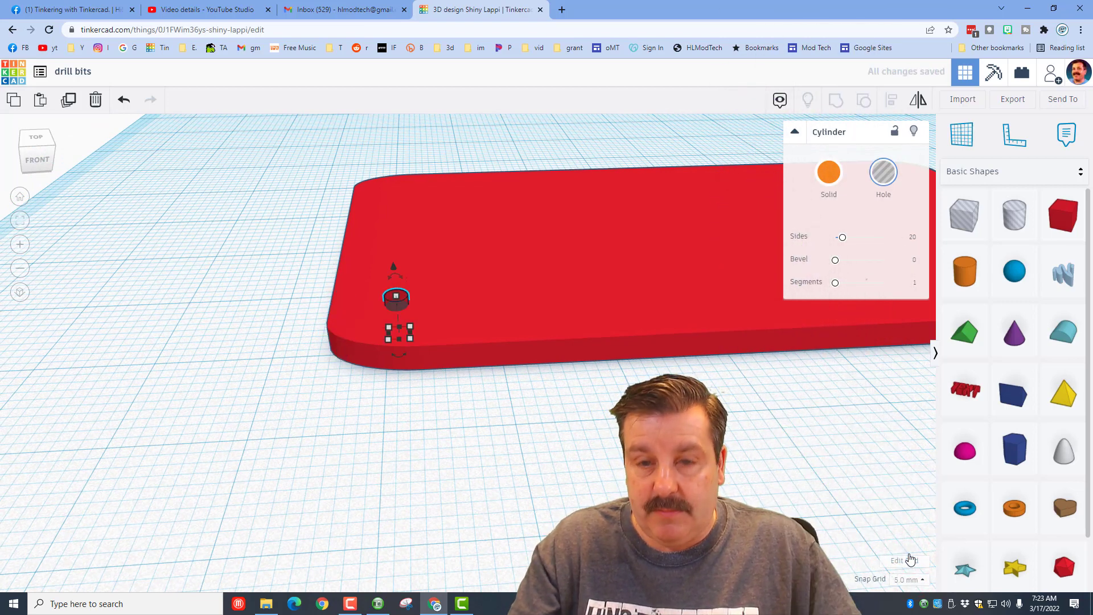
Duplicate the cylinder hole repeatedly along the plate's front edge to make a row of eight evenly spaced holes
scroll(469, 346, "down", 3)
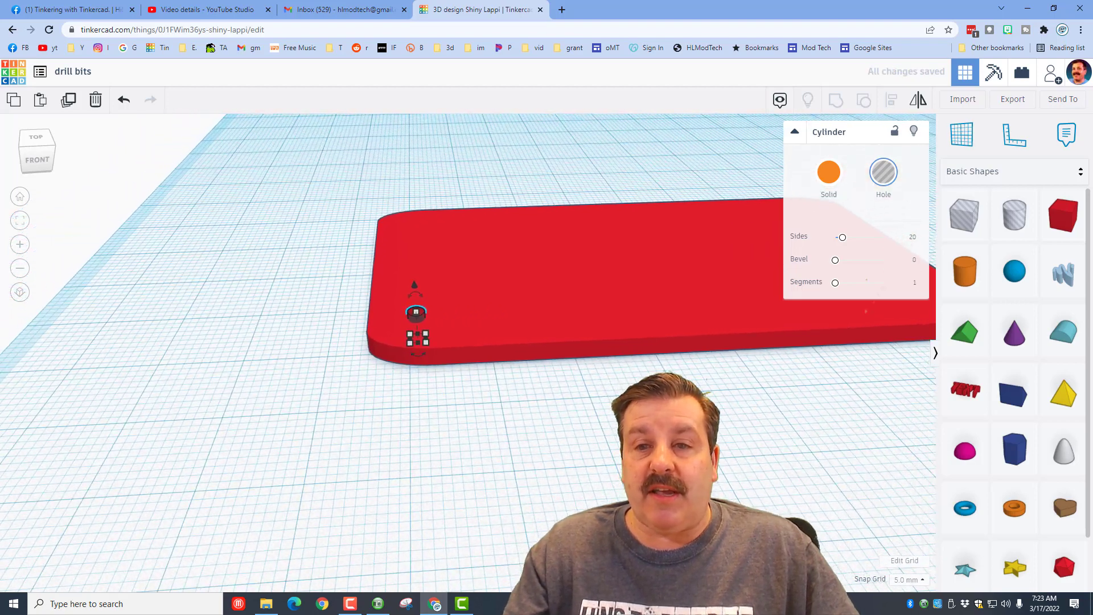
right_click_drag(568, 392, 562, 417)
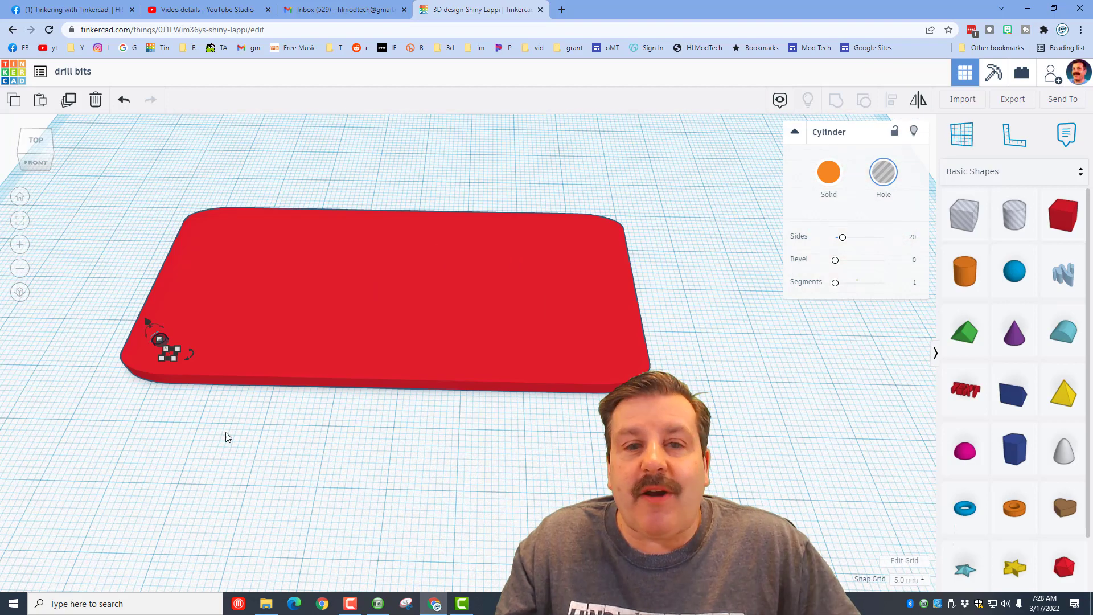
right_click_drag(224, 439, 180, 367)
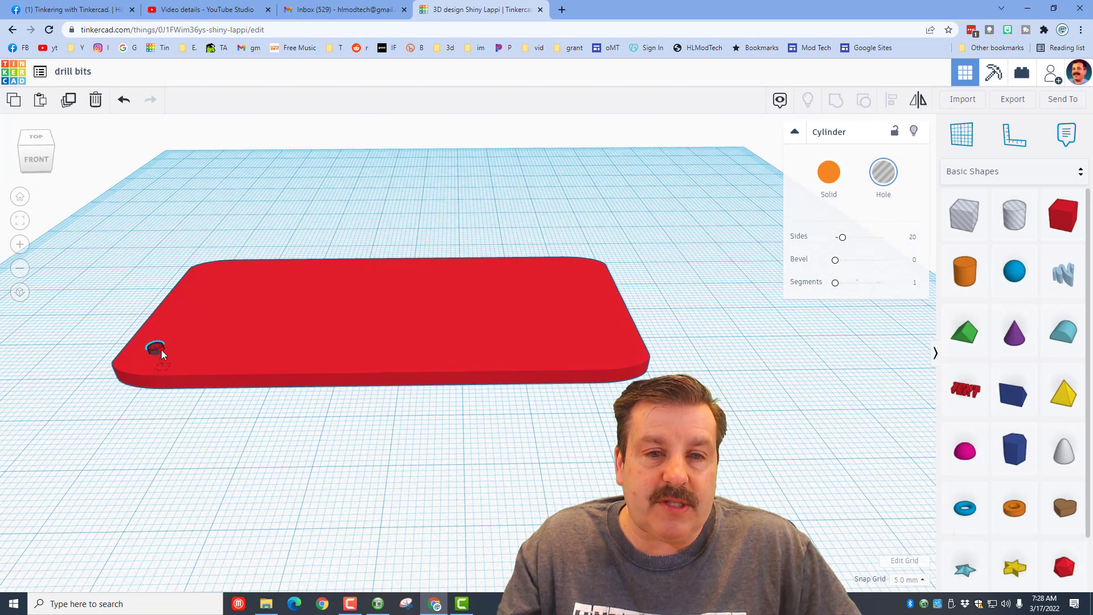
mouse_move(160, 351)
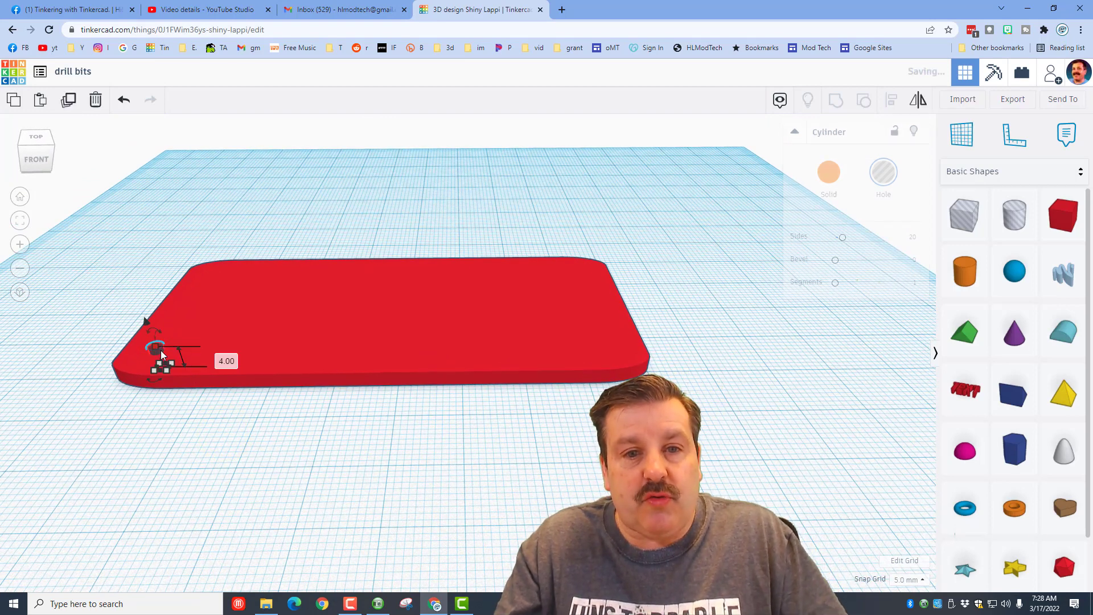
key("ctrl+c")
key("ctrl+v")
key("Right")
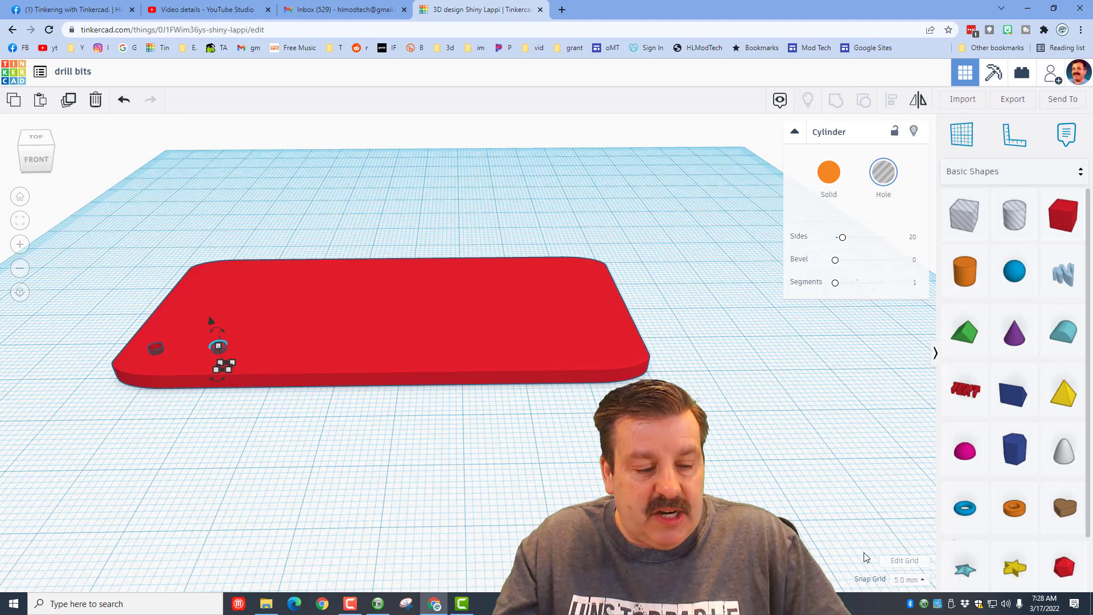
key("ctrl+d")
key("ctrl+d")
key("ctrl+d")
key("ctrl+d")
key("ctrl+d")
key("ctrl+d")
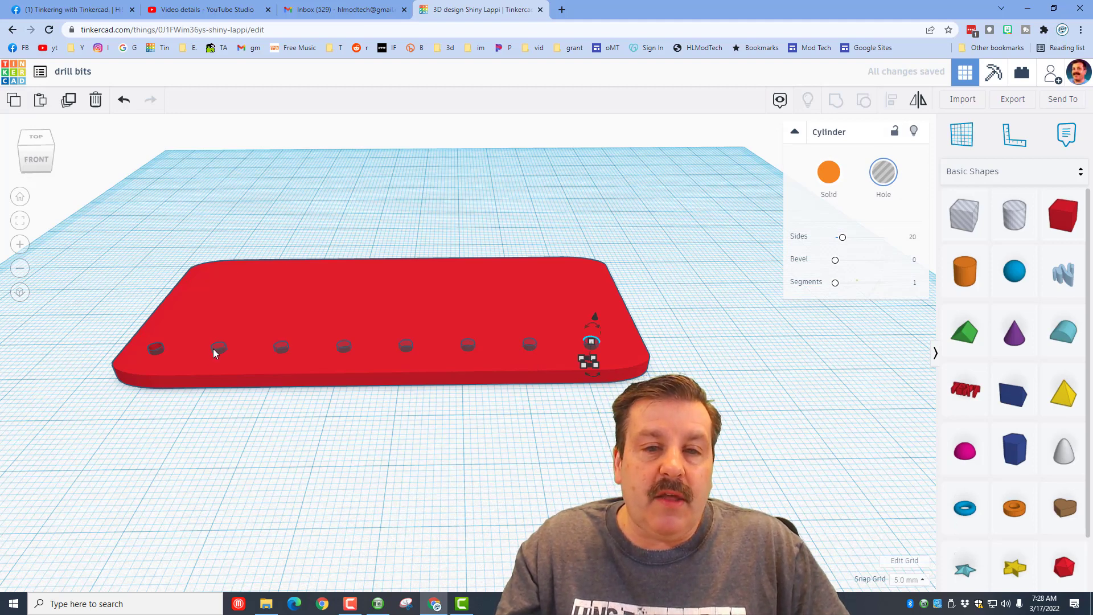
Hide the red plate
left_click(297, 283)
left_click(876, 196)
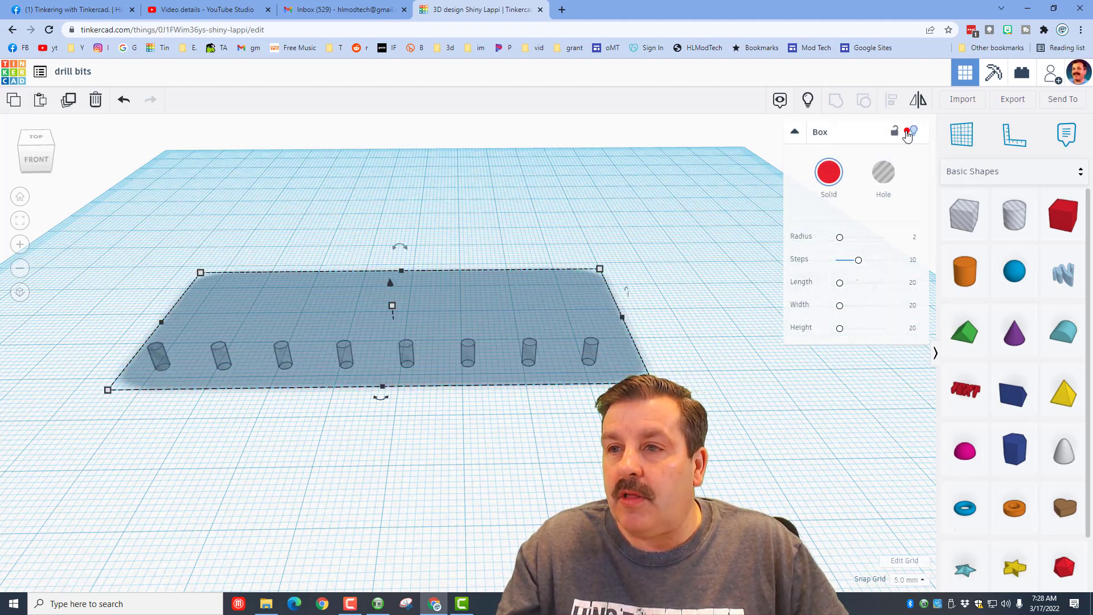
key("Delete")
Set the snap grid to 1.0 mm and scale the second cylinder hole proportionally to 3 mm in diameter
scroll(156, 382, "up", 3)
left_click(153, 367)
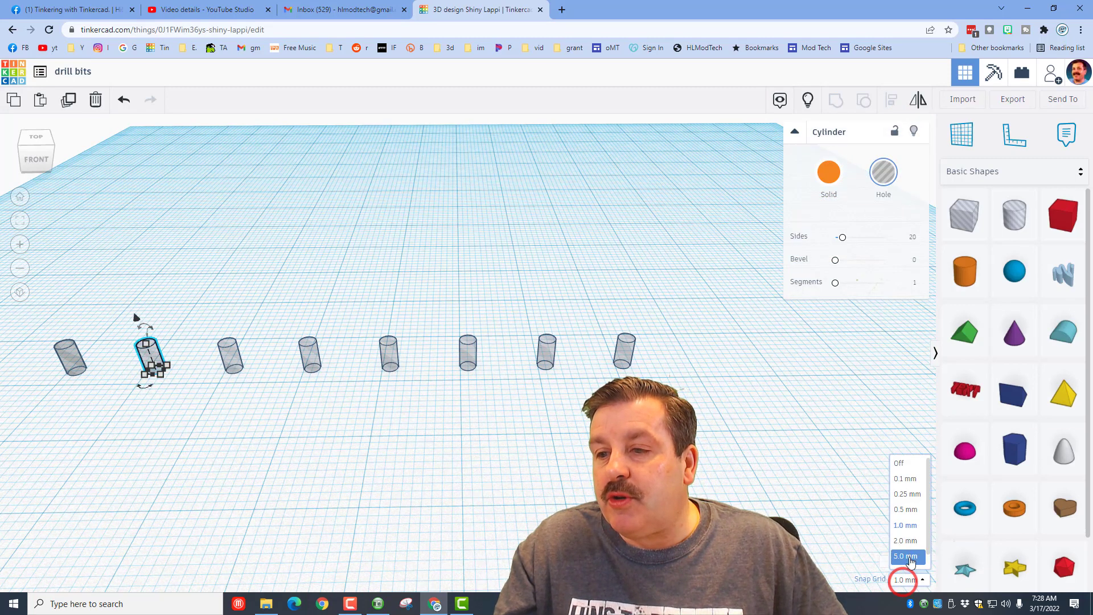
left_click(909, 532)
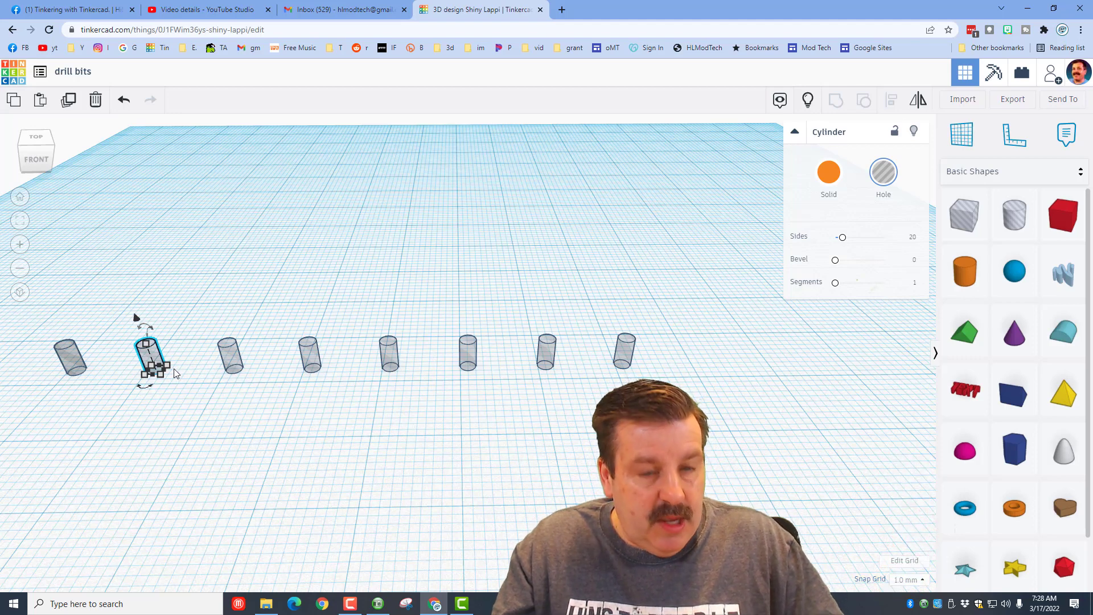
left_click_drag(172, 366, 175, 367)
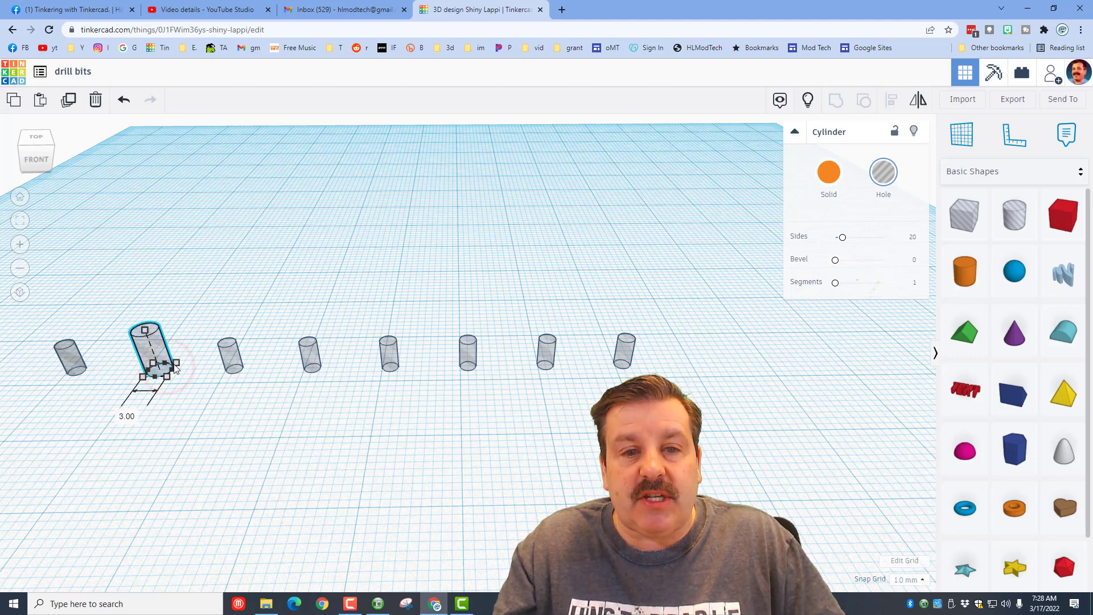
Scale the third, fourth and fifth cylinder holes proportionally, each 1 mm wider than the one before: fourth 5 mm, fifth 6 mm
left_click(237, 372)
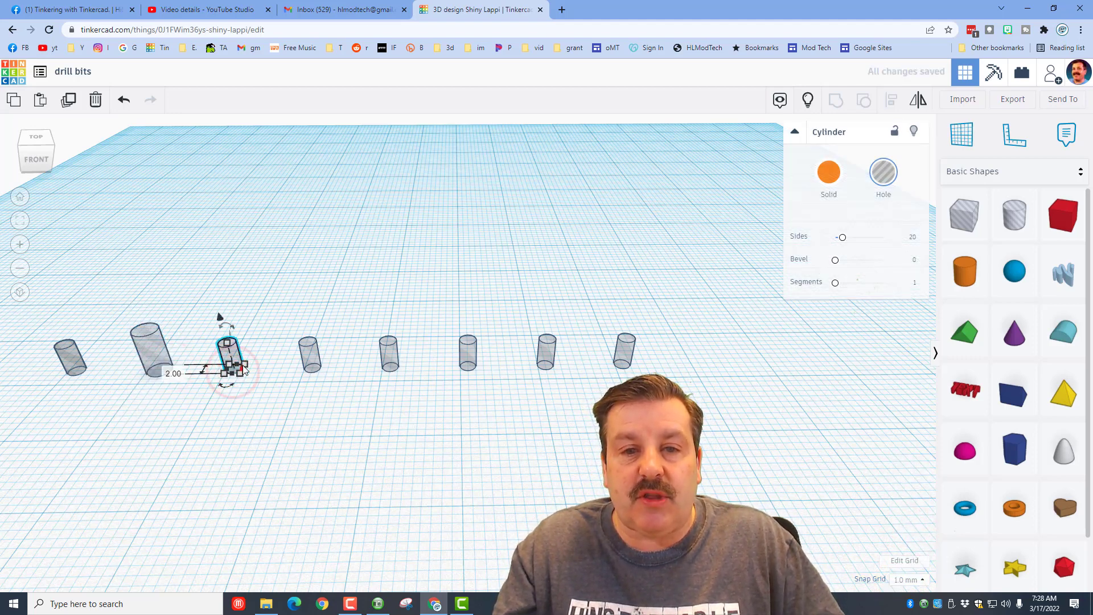
left_click_drag(244, 367, 338, 354)
left_click(313, 366)
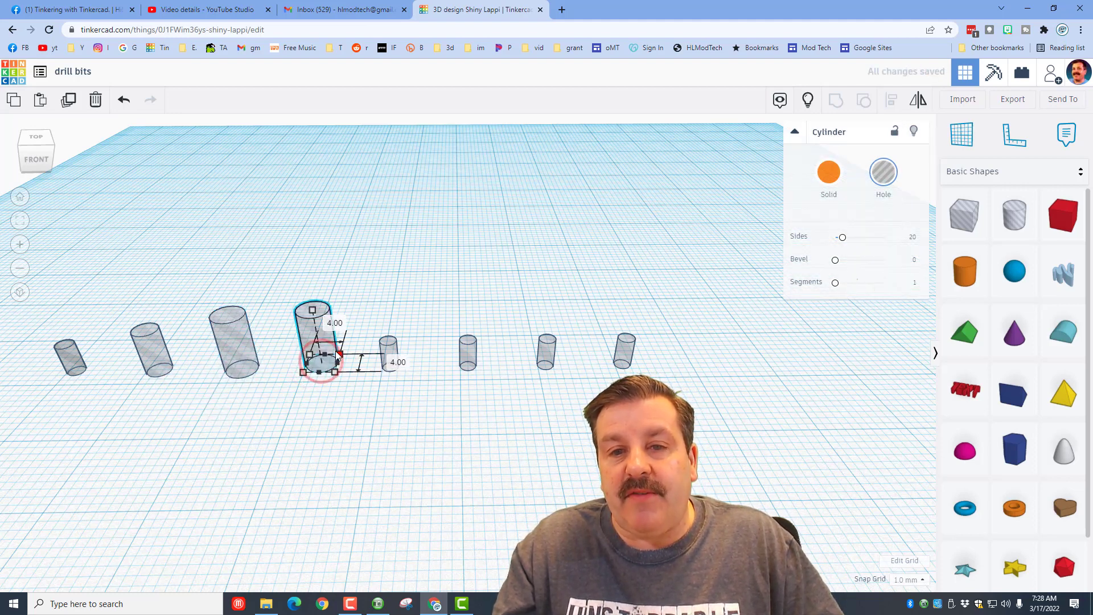
left_click(384, 359)
left_click(386, 360)
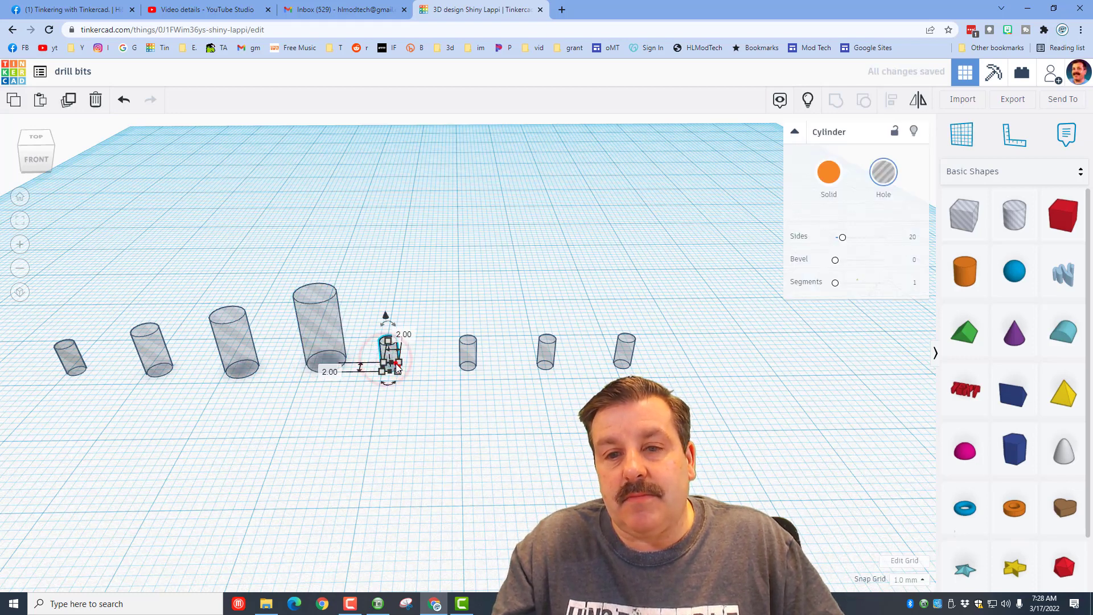
left_click_drag(397, 363, 427, 349, "shift")
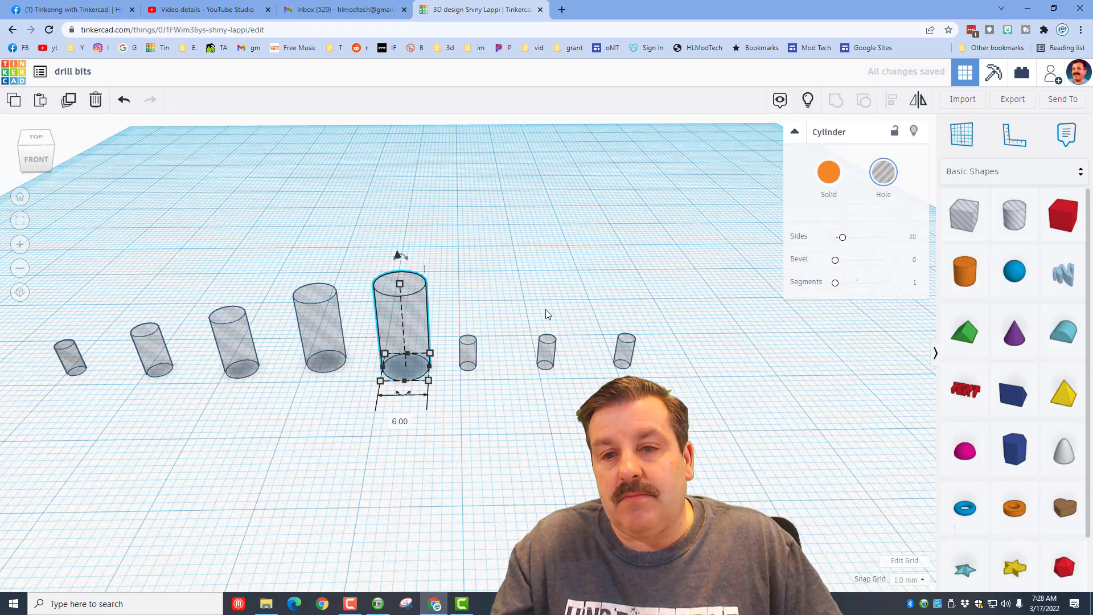
Delete the three unscaled cylinder holes at the end of the row and shorten the redisplayed red plate to 65 mm
left_click_drag(689, 311, 464, 388)
key("Delete")
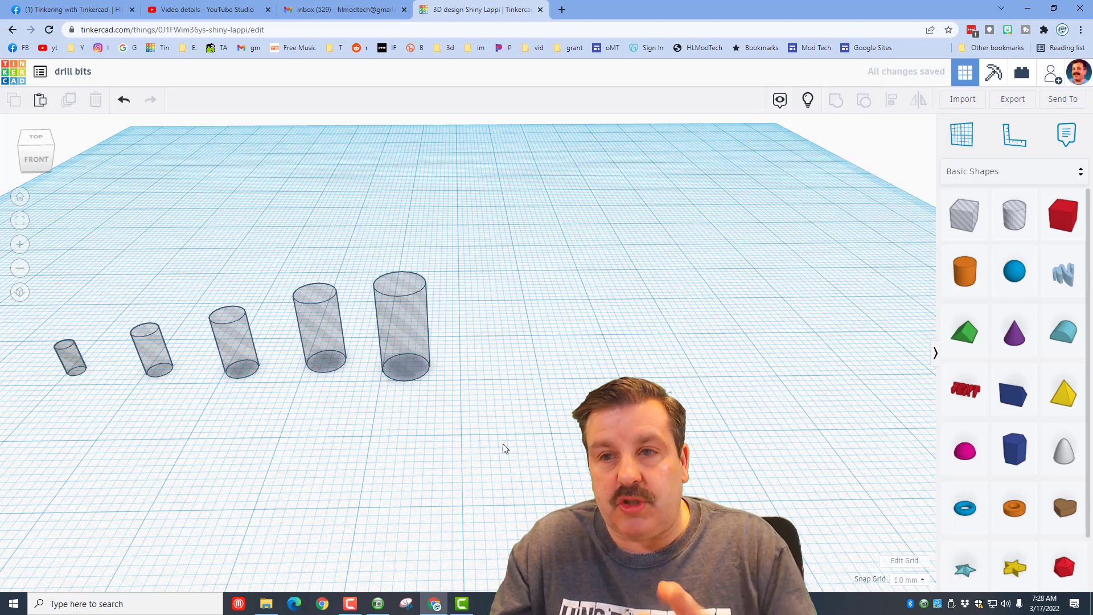
left_click(808, 100)
left_click_drag(655, 307, 526, 310)
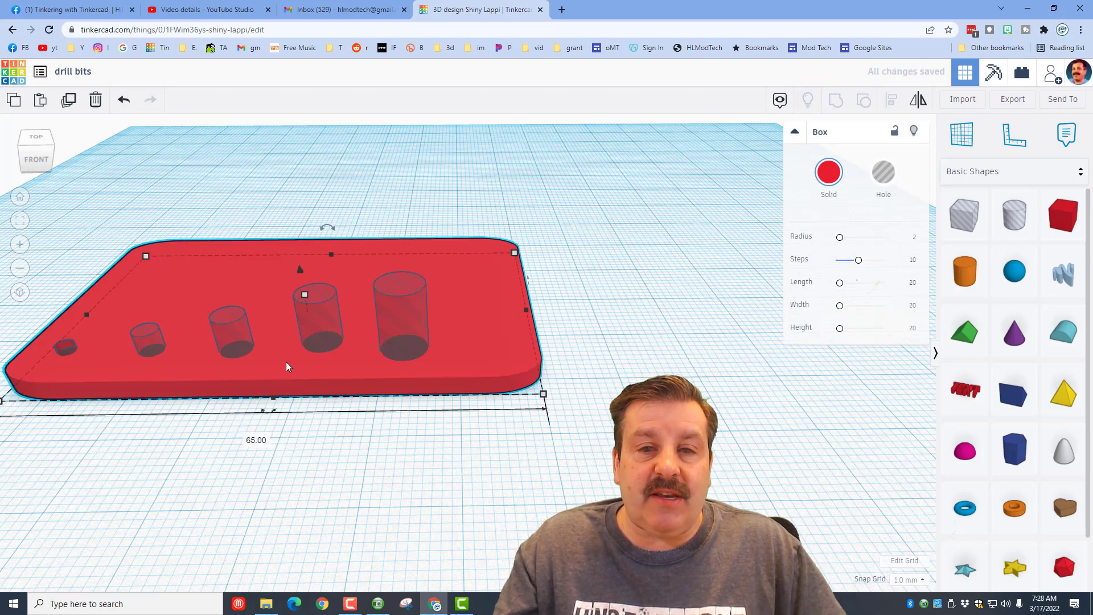
Hide the plate and align all five cylinder holes on their centres in the front-to-back direction
right_click_drag(299, 361, 228, 343)
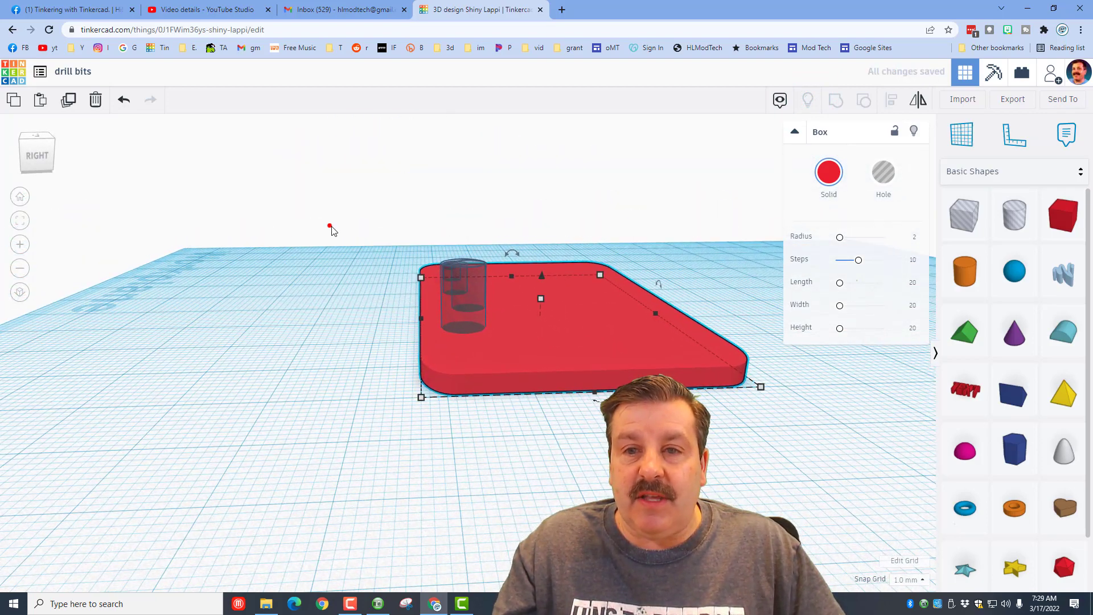
left_click(331, 224)
left_click(651, 329)
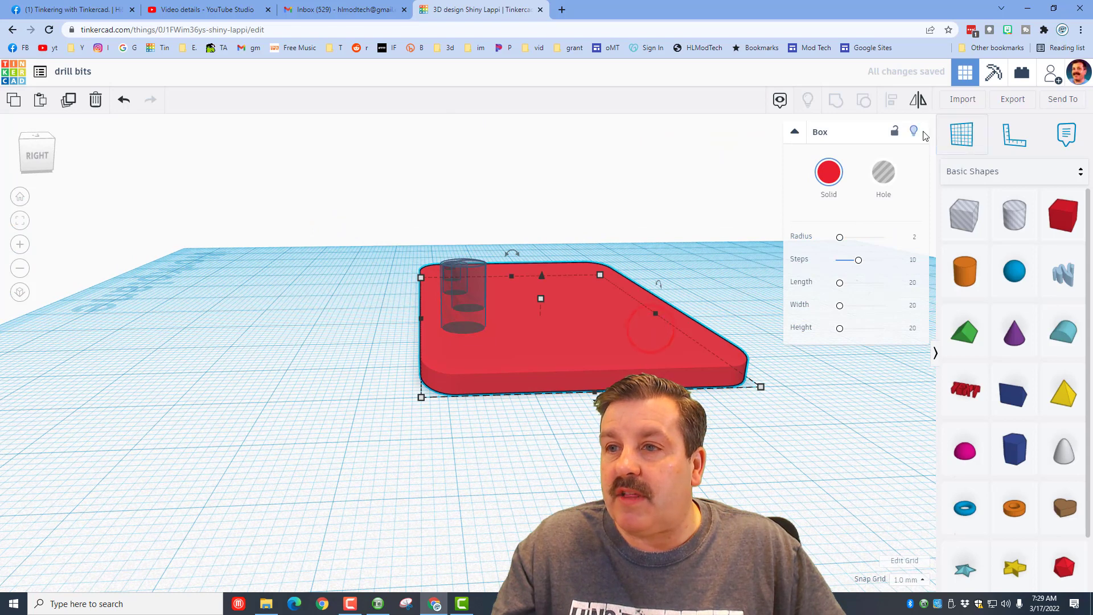
left_click(914, 131)
left_click(449, 178)
key("ctrl+a")
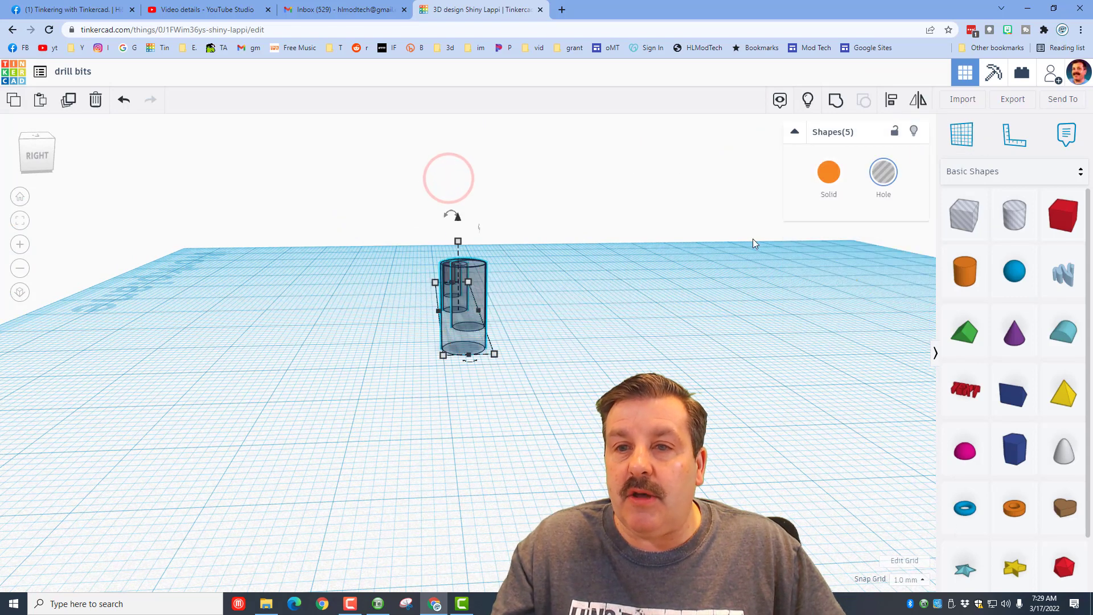
left_click(891, 99)
left_click(470, 361)
Nudge the second, third and fourth cylinder holes 2 mm each toward the smallest hole
right_click_drag(361, 342, 655, 374)
right_click_drag(334, 410, 371, 403)
left_click(325, 415)
left_click(202, 392)
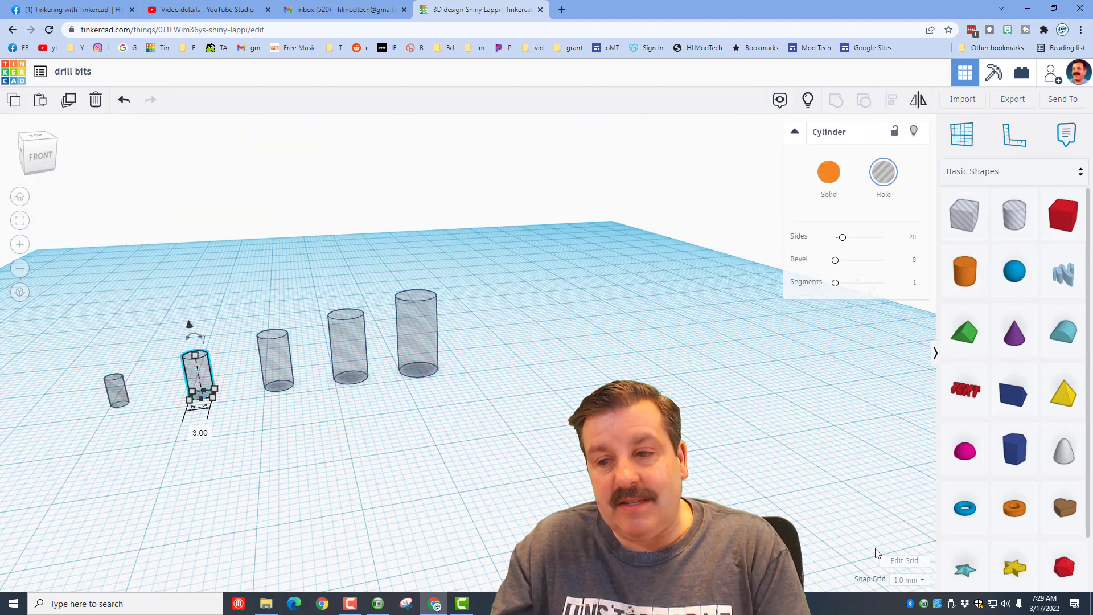
key("Left")
key("Left")
left_click(279, 378)
key("Left")
key("Left")
left_click(349, 373)
key("Left")
key("Left")
Show the hidden plate again and shorten its length to 57 mm at the end with the largest hole
right_click_drag(474, 422, 487, 478)
left_click(808, 99)
right_click_drag(548, 315, 490, 307)
left_click(490, 308)
left_click_drag(480, 323, 469, 322)
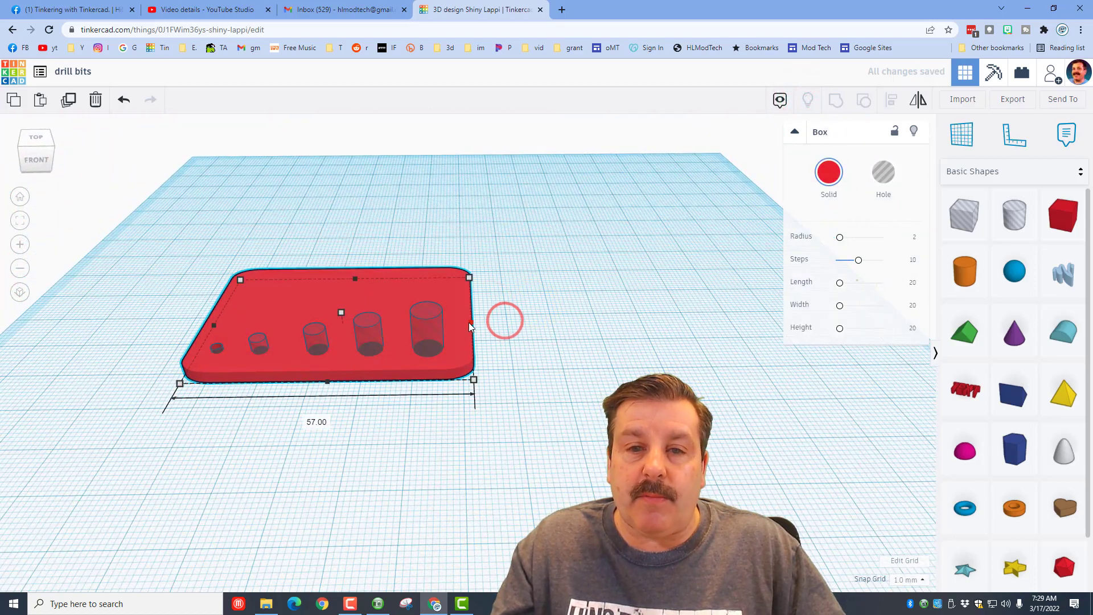
left_click(534, 345)
Group the plate with the five cylinder holes to cut them through it
right_click_drag(587, 327, 485, 335)
left_click_drag(224, 236, 592, 452)
right_click_drag(357, 370, 486, 353)
right_click_drag(561, 388, 545, 446)
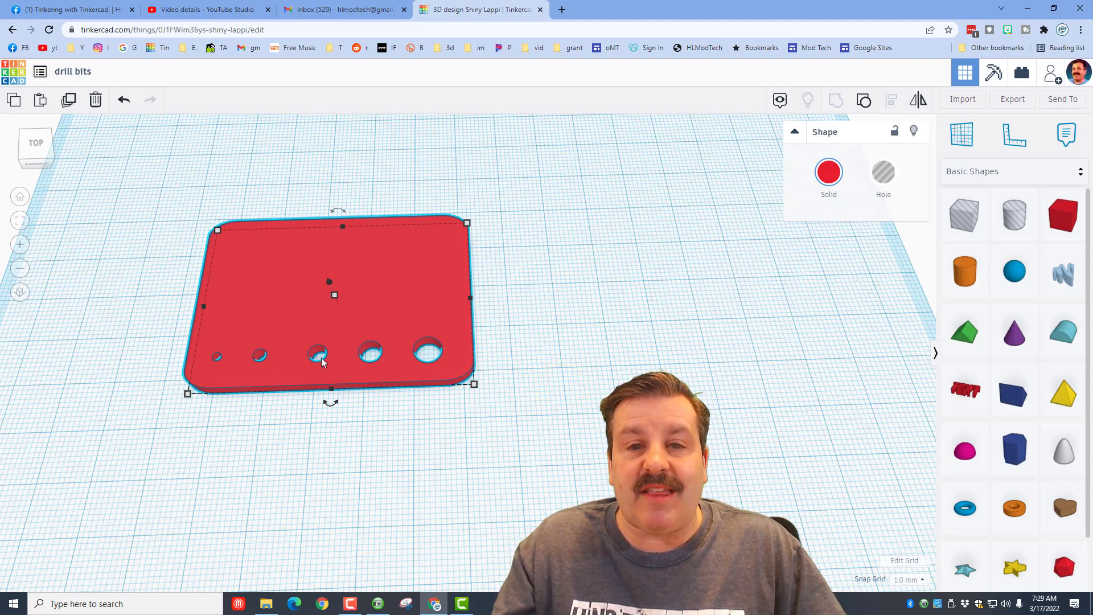
Edit inside the grouped plate and nudge the third and fourth cylinder holes slightly toward the smaller holes
left_click(347, 314)
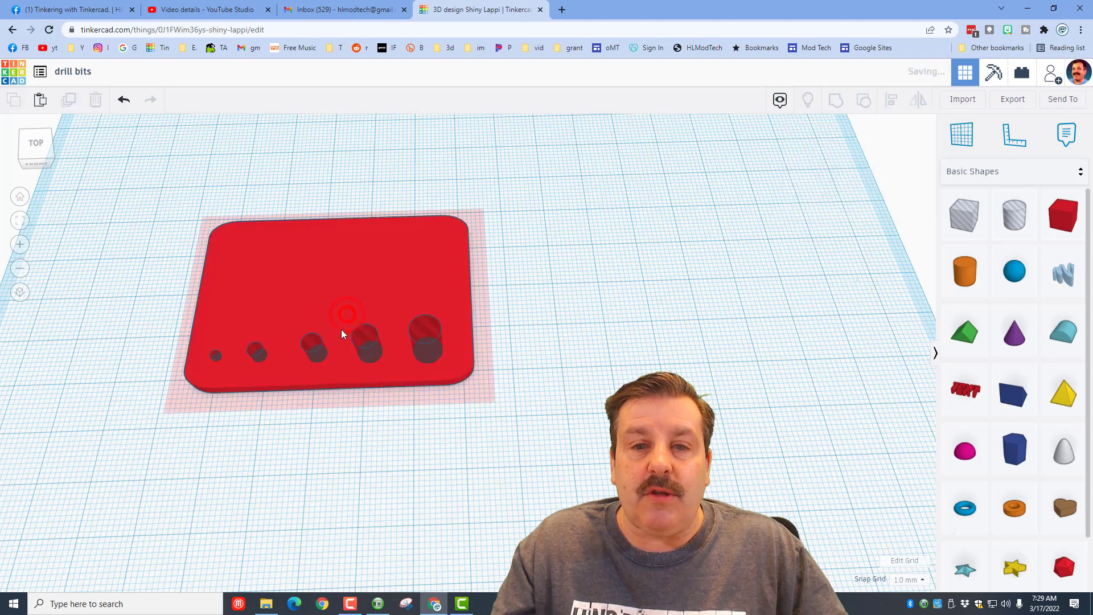
left_click(318, 354)
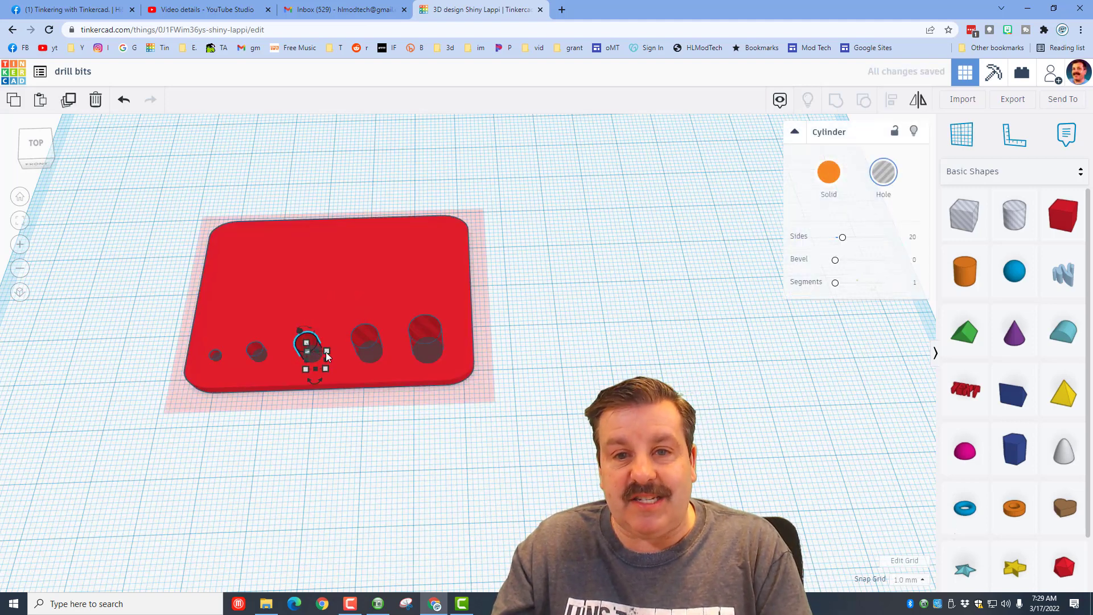
left_click(366, 353)
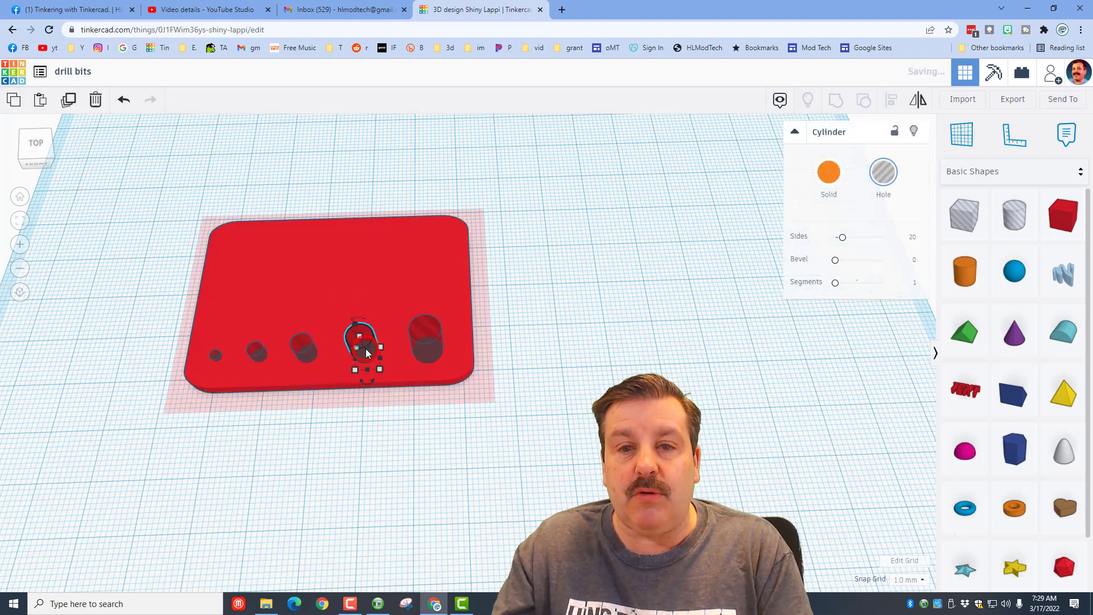
left_click(385, 419)
right_click_drag(385, 420, 517, 442)
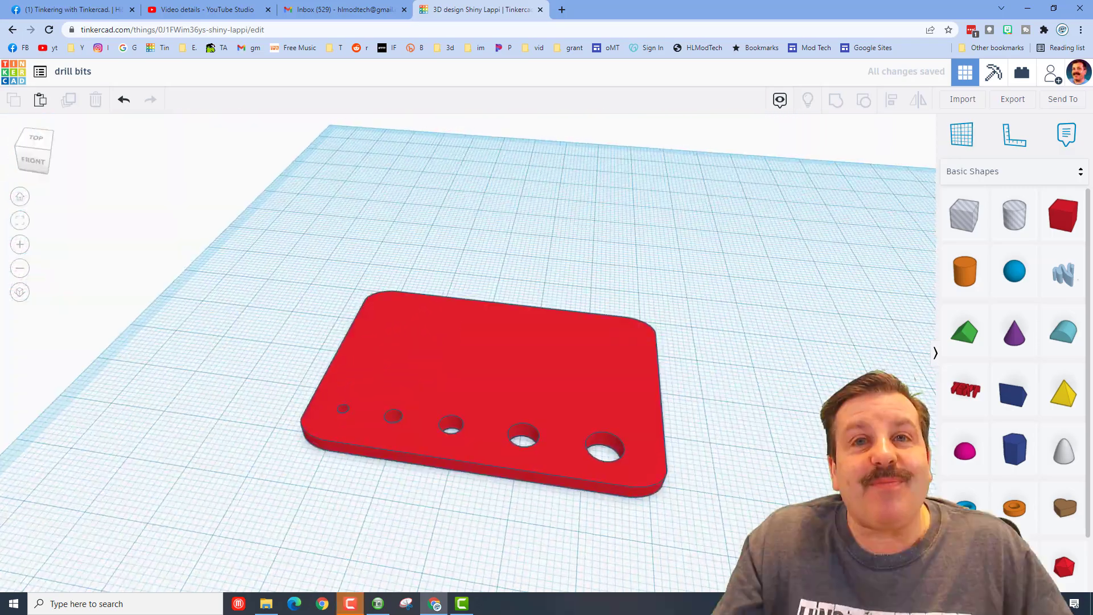
Edit the plate inside the group and reduce its depth to 21 mm from the back edge
right_click_drag(837, 484, 806, 493)
right_click_drag(501, 376, 478, 373)
double_click(478, 373)
left_click(484, 365)
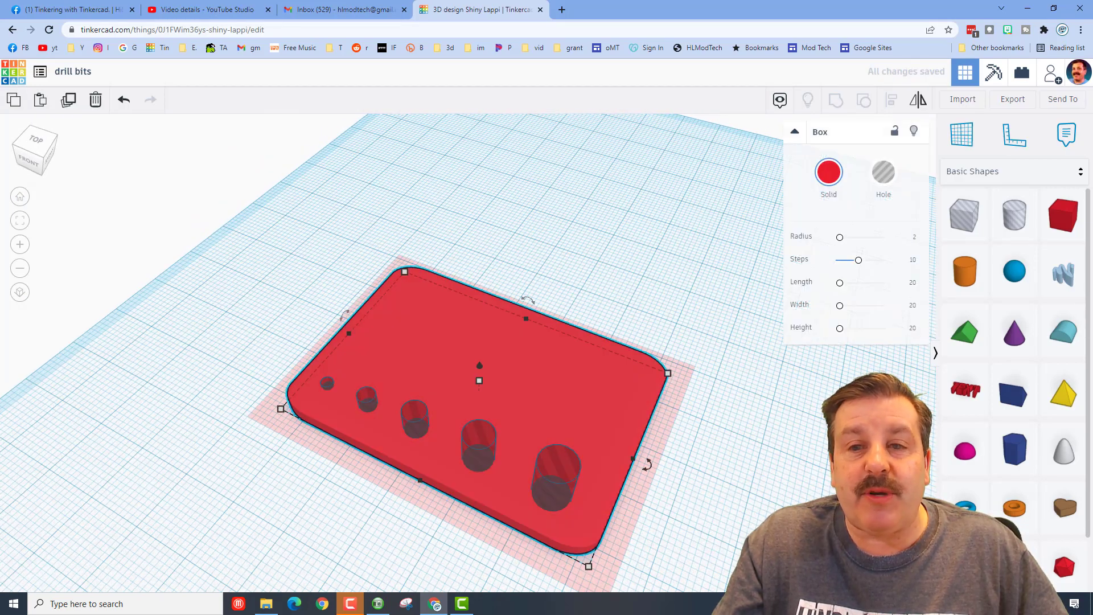
left_click_drag(525, 318, 484, 382)
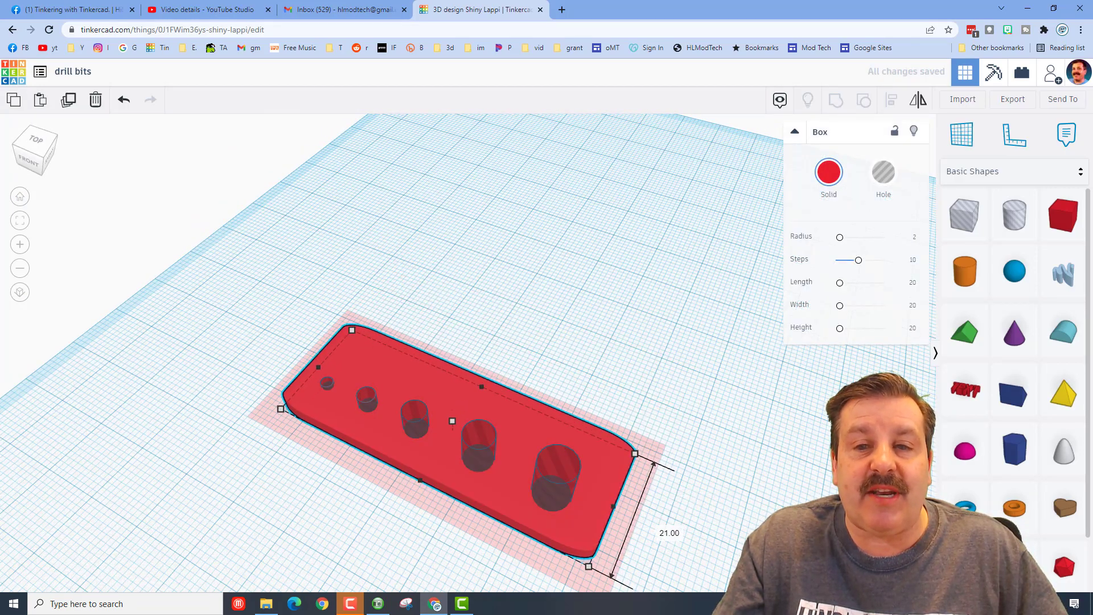
left_click(512, 307)
right_click_drag(512, 319, 598, 313)
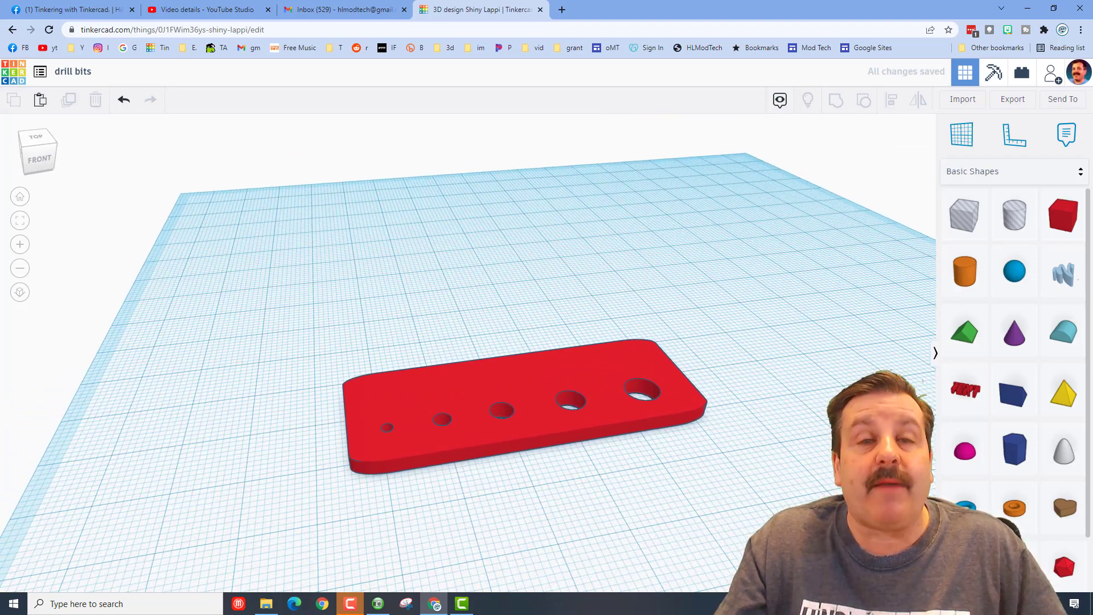